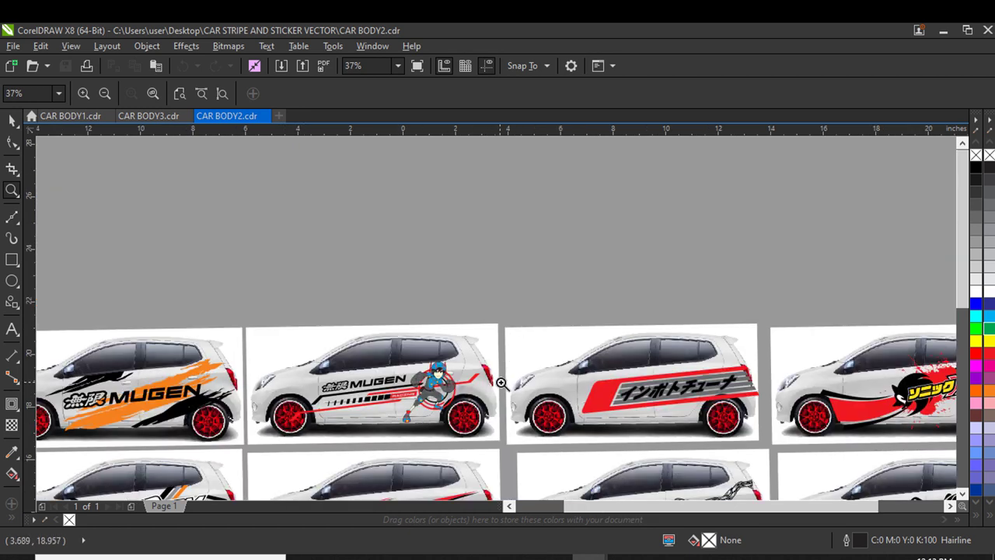
- Examine the full grid of car sticker designs in CAR BODY2.cdr, including the SASUKE design up close
{"action": "key", "text": "F4"}
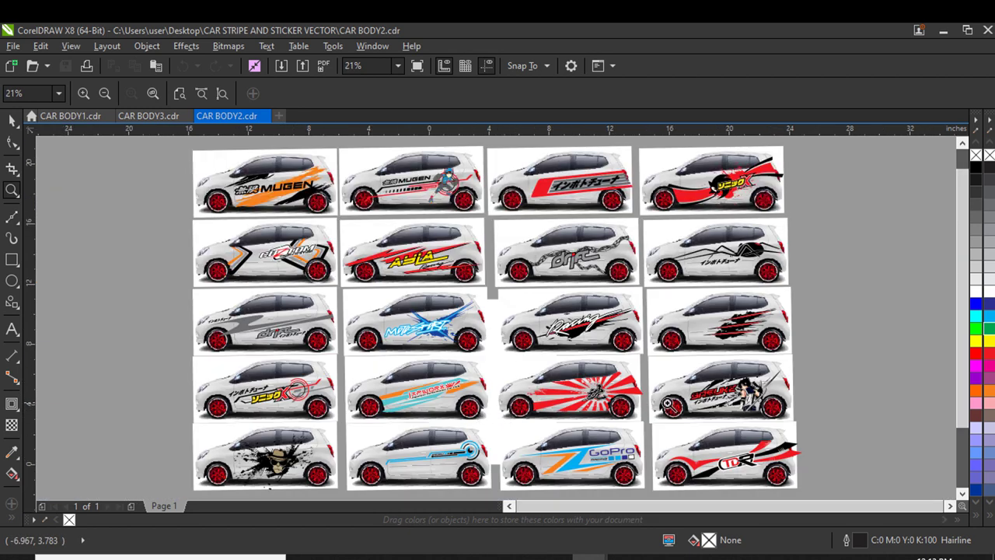
{"action": "left_click_drag", "start_coordinate": [744, 416], "coordinate": [804, 427]}
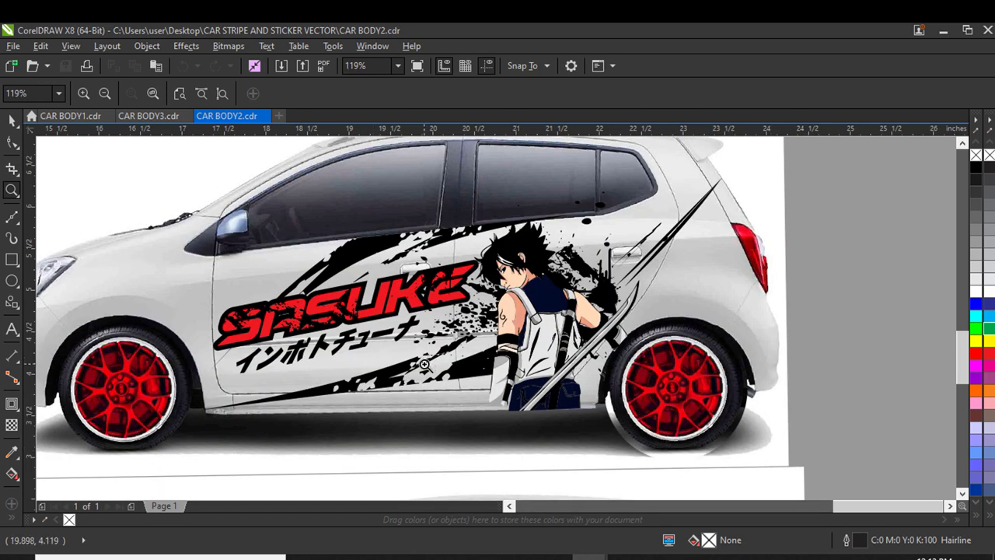
{"action": "scroll", "coordinate": [422, 366], "scroll_direction": "down", "scroll_amount": 3}
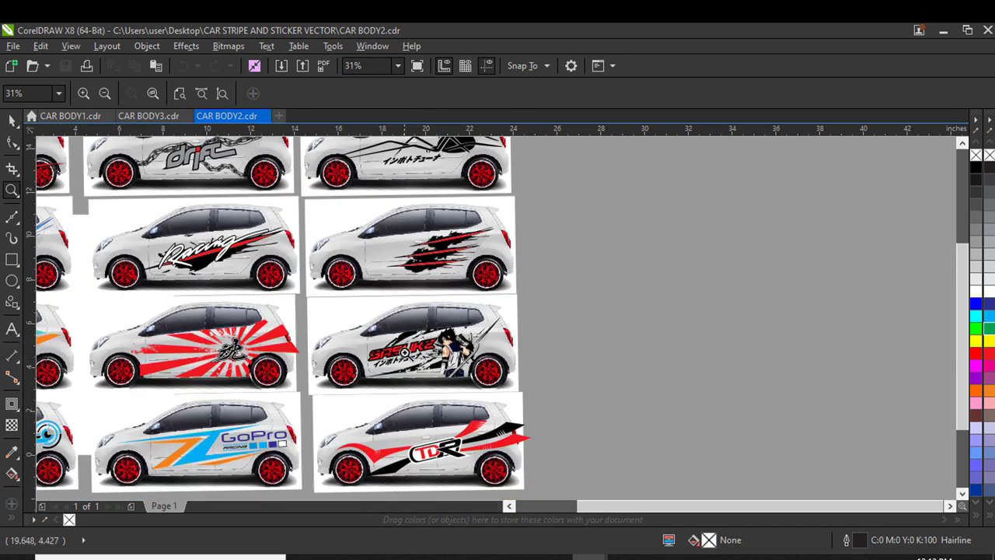
{"action": "scroll", "coordinate": [405, 353], "scroll_direction": "down", "scroll_amount": 2}
- Open the CAR BODY3.cdr document and examine its sedan, van and hatchback stripe designs up close
{"action": "left_click", "coordinate": [150, 117]}
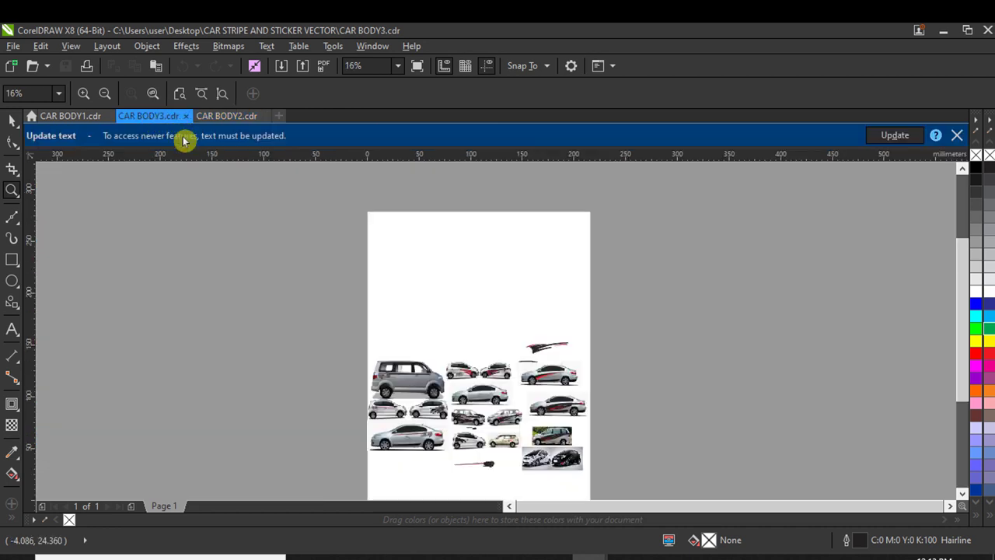
{"action": "left_click", "coordinate": [14, 192]}
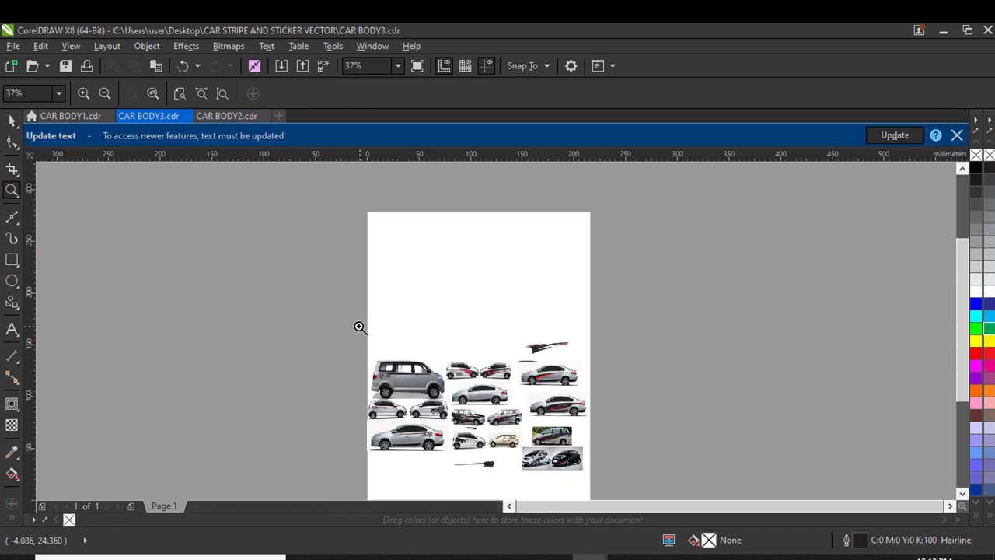
{"action": "left_click_drag", "start_coordinate": [495, 441], "coordinate": [658, 491]}
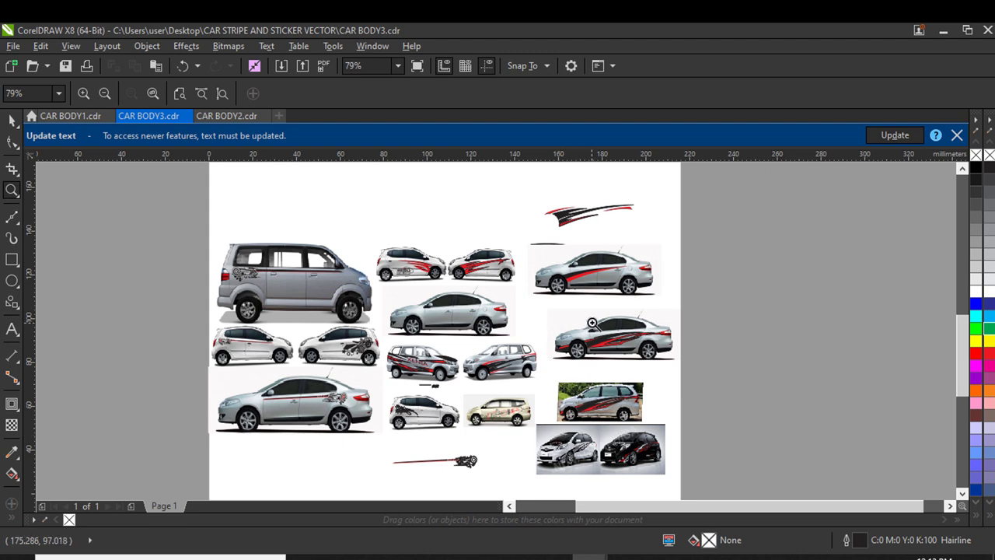
{"action": "left_click_drag", "start_coordinate": [597, 378], "coordinate": [688, 382]}
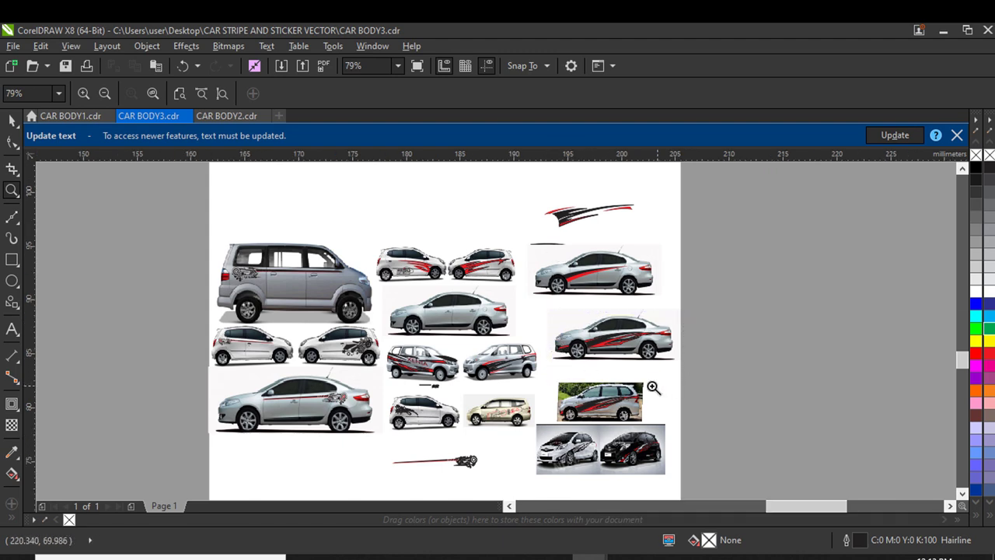
{"action": "scroll", "coordinate": [462, 364], "scroll_direction": "down", "scroll_amount": 2}
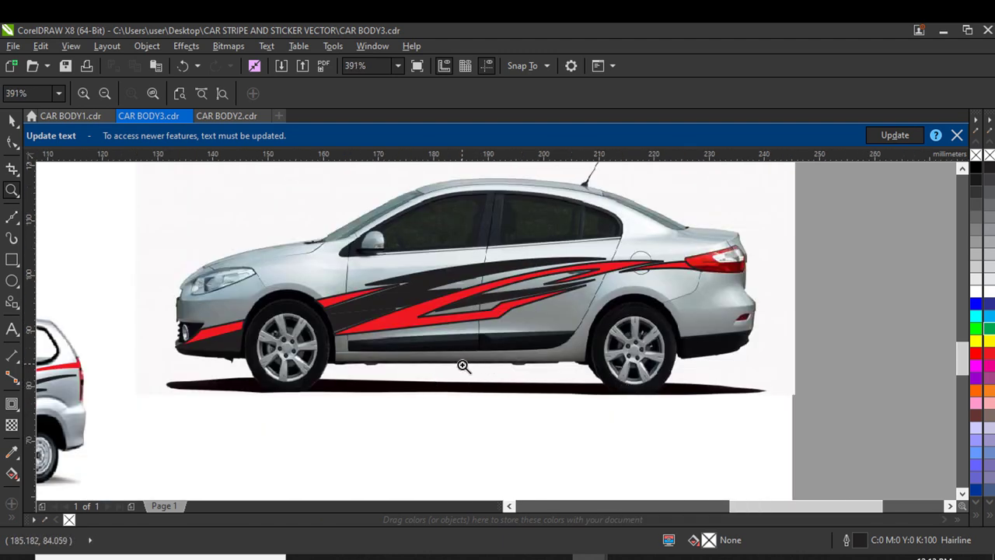
{"action": "left_click_drag", "start_coordinate": [384, 420], "coordinate": [431, 413]}
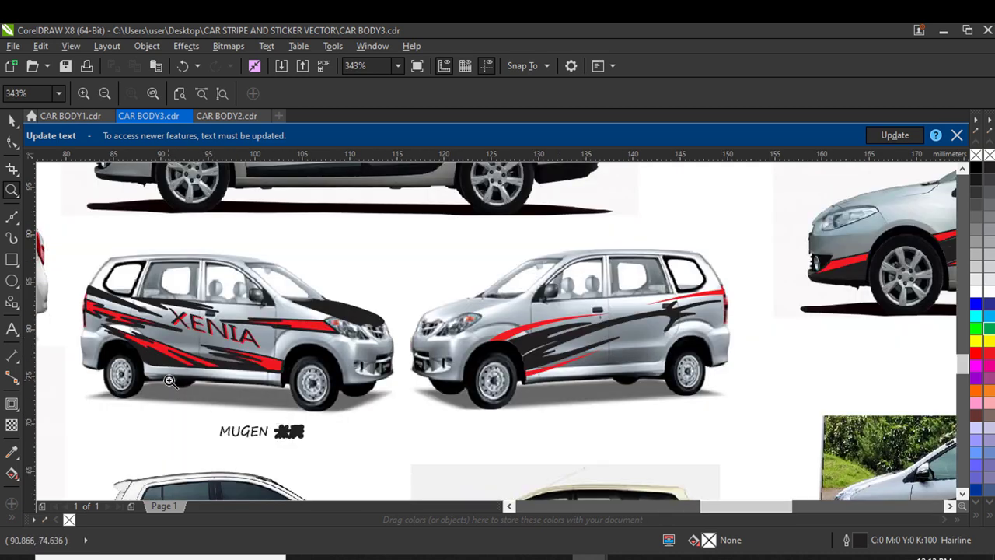
{"action": "scroll", "coordinate": [219, 407], "scroll_direction": "down", "scroll_amount": 5}
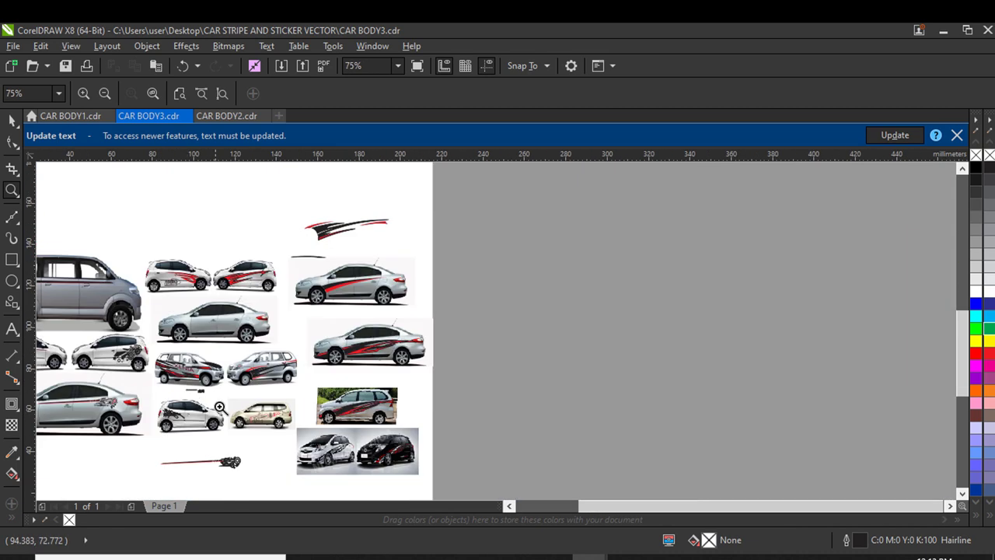
{"action": "left_click_drag", "start_coordinate": [282, 425], "coordinate": [458, 481]}
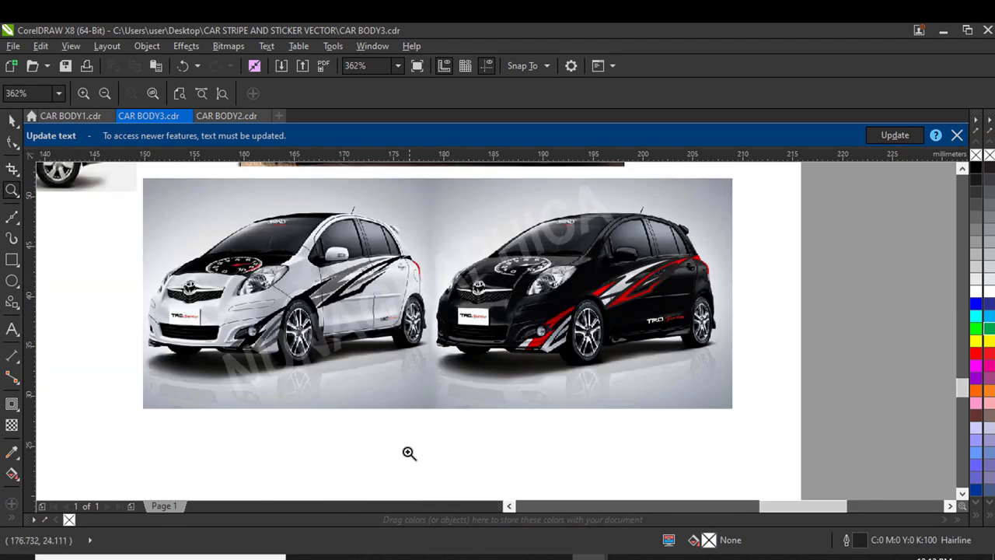
{"action": "scroll", "coordinate": [362, 410], "scroll_direction": "down", "scroll_amount": 2}
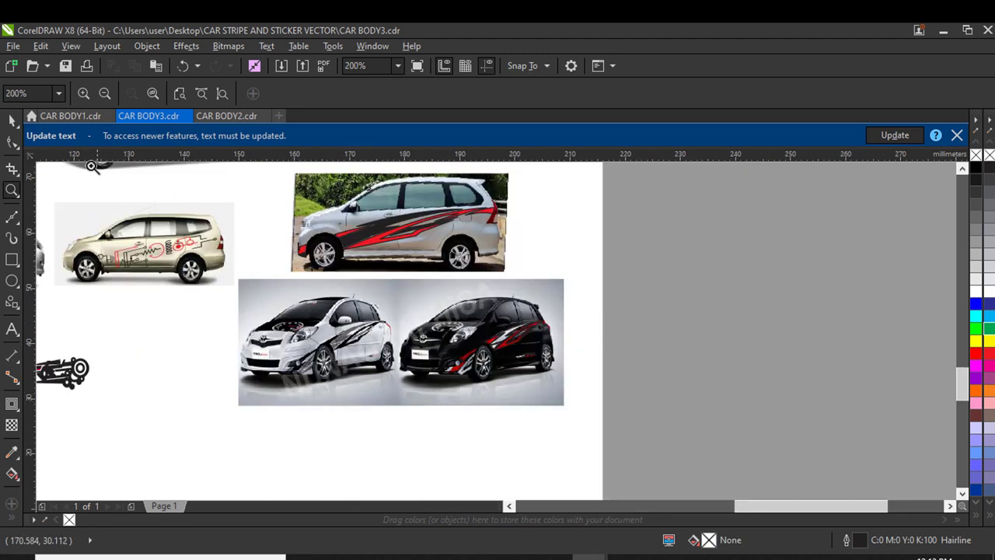
- Open the CAR BODY1.cdr document and examine its collection of skull, animal and tribal sticker graphics
{"action": "left_click", "coordinate": [69, 116]}
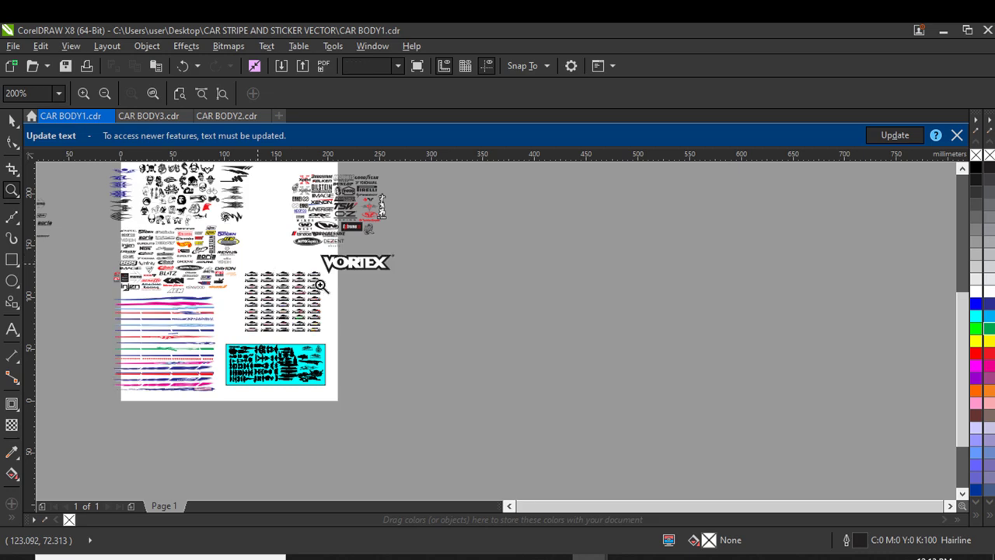
{"action": "key", "text": "F4"}
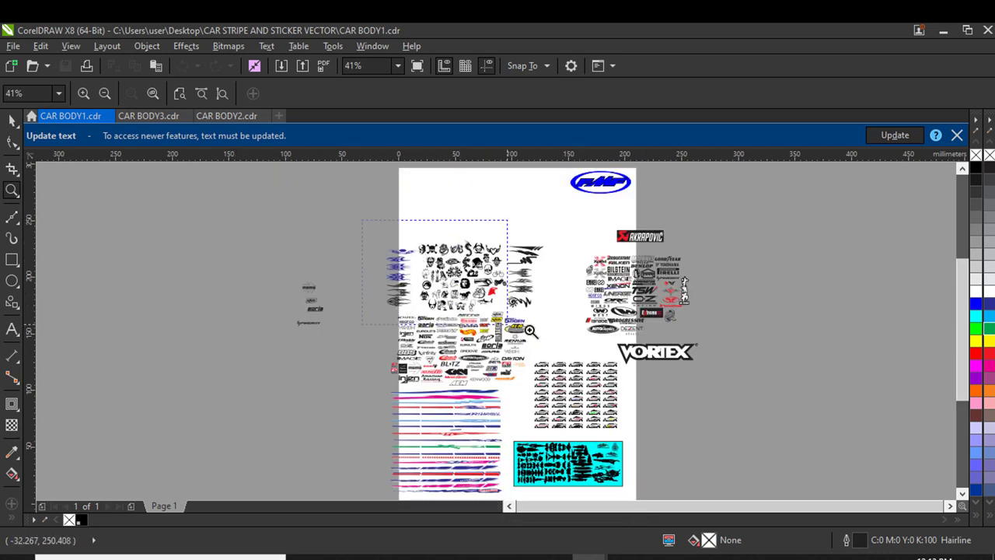
{"action": "left_click_drag", "start_coordinate": [562, 318], "coordinate": [562, 318]}
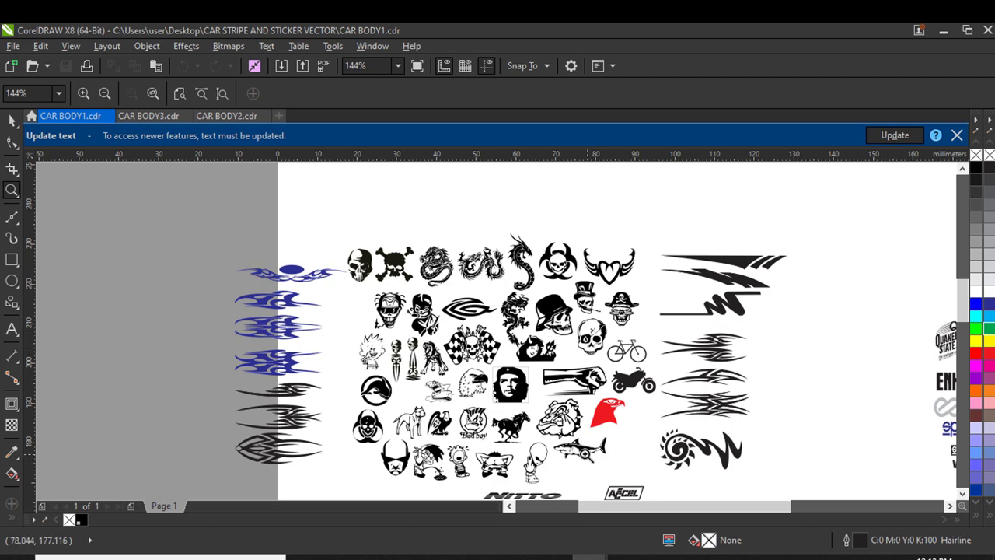
{"action": "scroll", "coordinate": [541, 455], "scroll_direction": "up", "scroll_amount": 1}
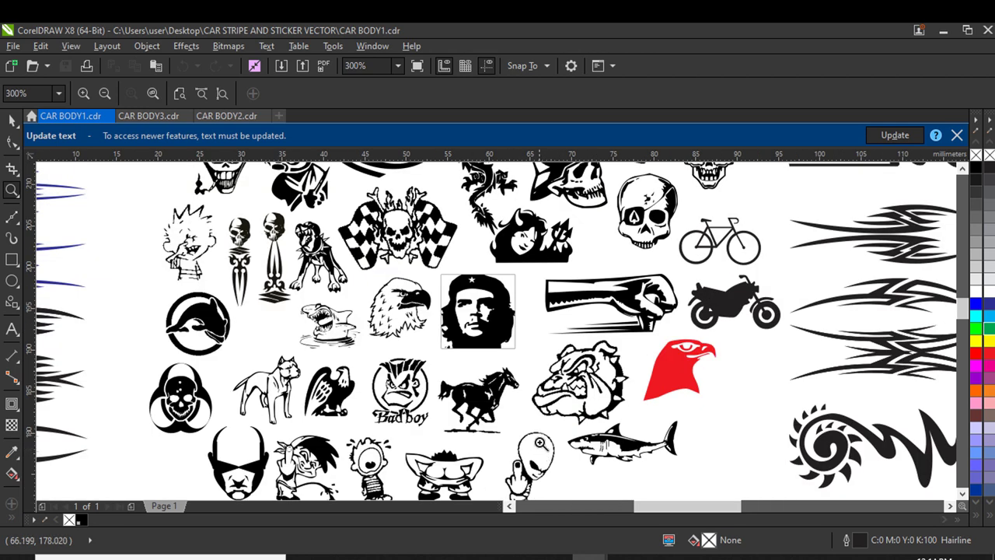
{"action": "scroll", "coordinate": [538, 403], "scroll_direction": "down", "scroll_amount": 1}
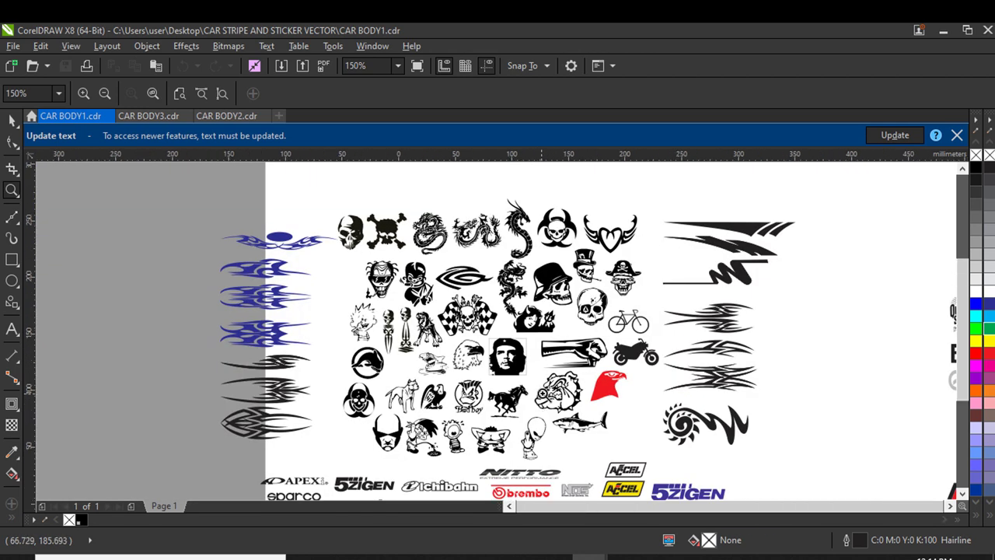
- Examine both groups of automotive brand logos in CAR BODY1.cdr up close
{"action": "key", "text": "F4"}
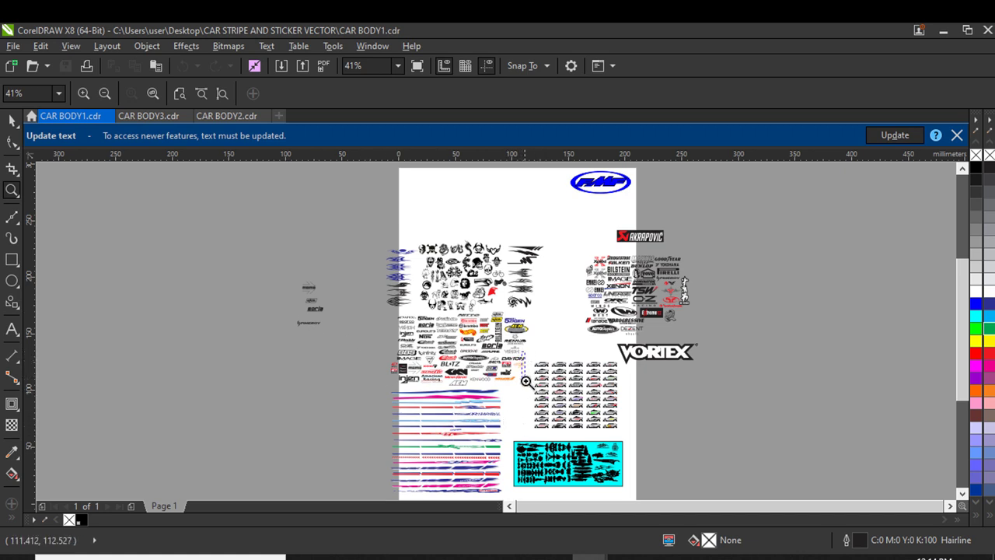
{"action": "left_click_drag", "start_coordinate": [527, 382], "coordinate": [527, 347]}
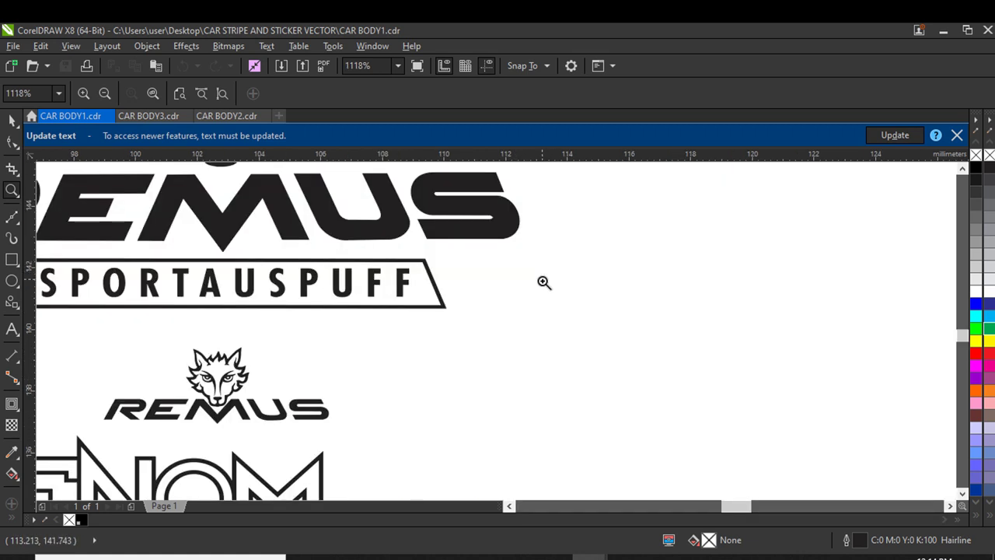
{"action": "key", "text": "F4"}
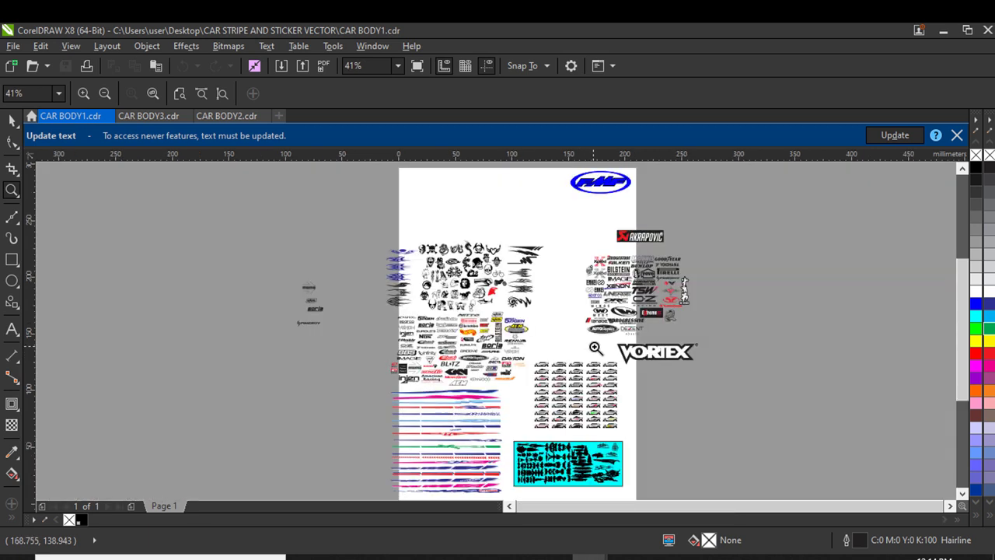
{"action": "left_click_drag", "start_coordinate": [737, 372], "coordinate": [735, 374]}
{"action": "left_click_drag", "start_coordinate": [311, 216], "coordinate": [598, 405]}
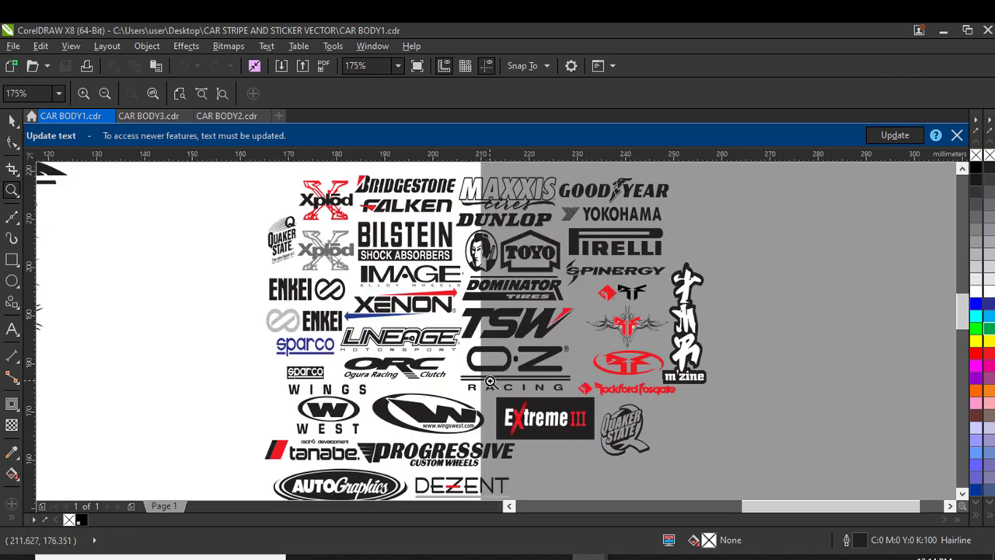
{"action": "key", "text": "F4"}
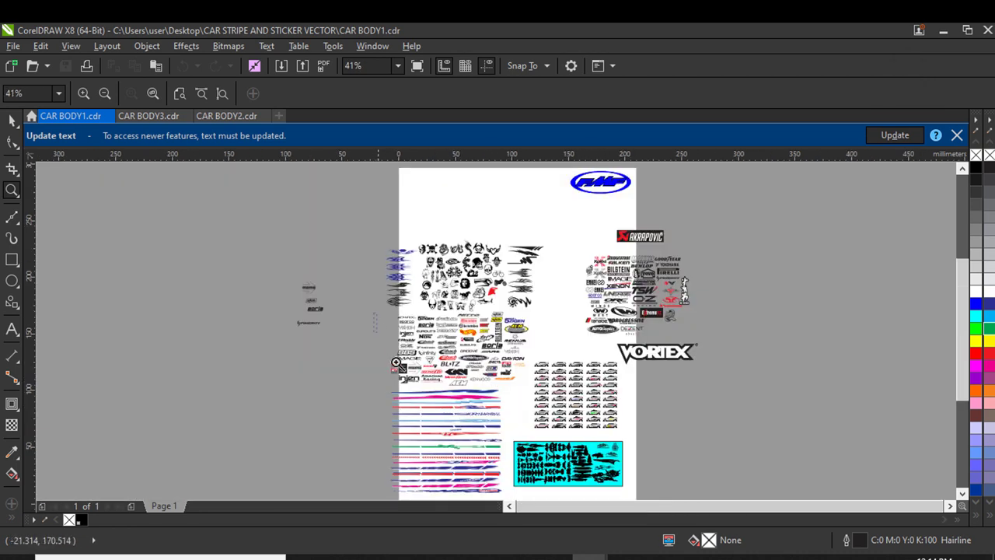
{"action": "left_click_drag", "start_coordinate": [535, 396], "coordinate": [536, 397]}
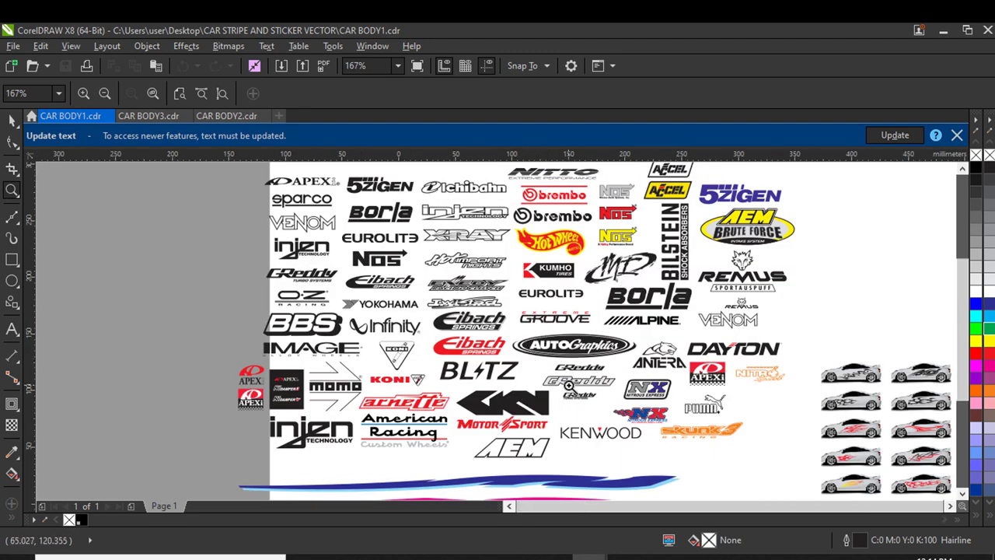
- Examine the black tribal ornaments and emblems on the cyan panel up close
{"action": "key", "text": "F4"}
{"action": "left_click_drag", "start_coordinate": [508, 472], "coordinate": [636, 472]}
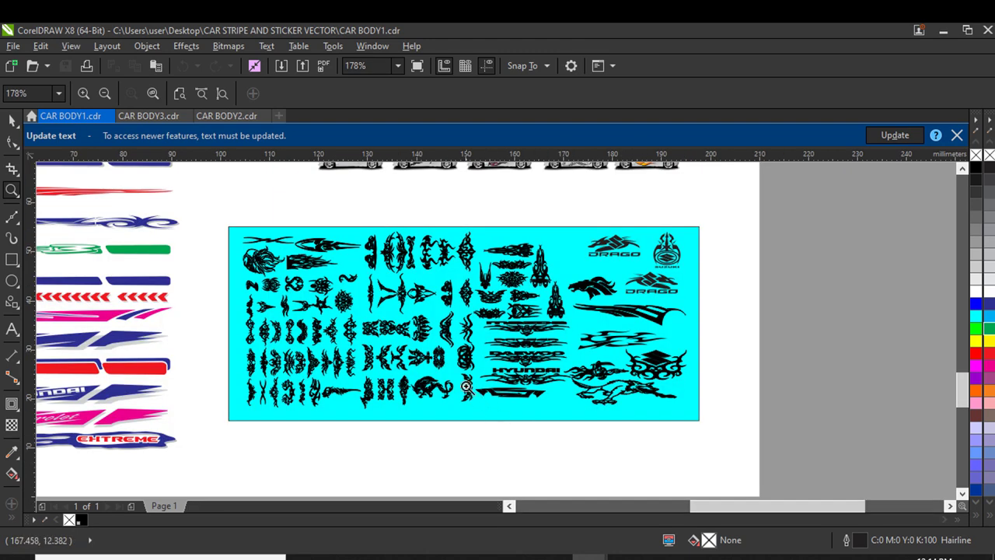
{"action": "scroll", "coordinate": [455, 356], "scroll_direction": "up", "scroll_amount": 3}
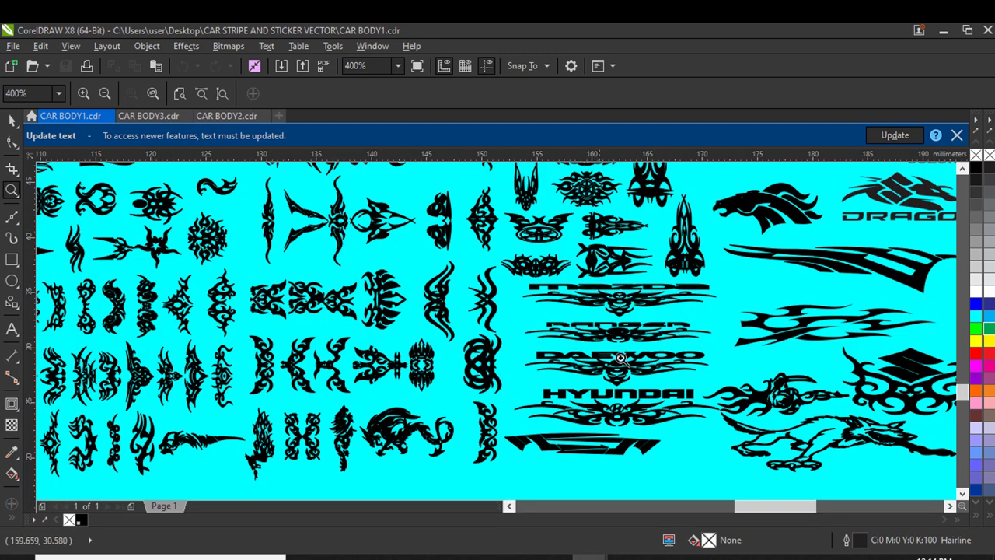
{"action": "scroll", "coordinate": [616, 363], "scroll_direction": "down", "scroll_amount": 1}
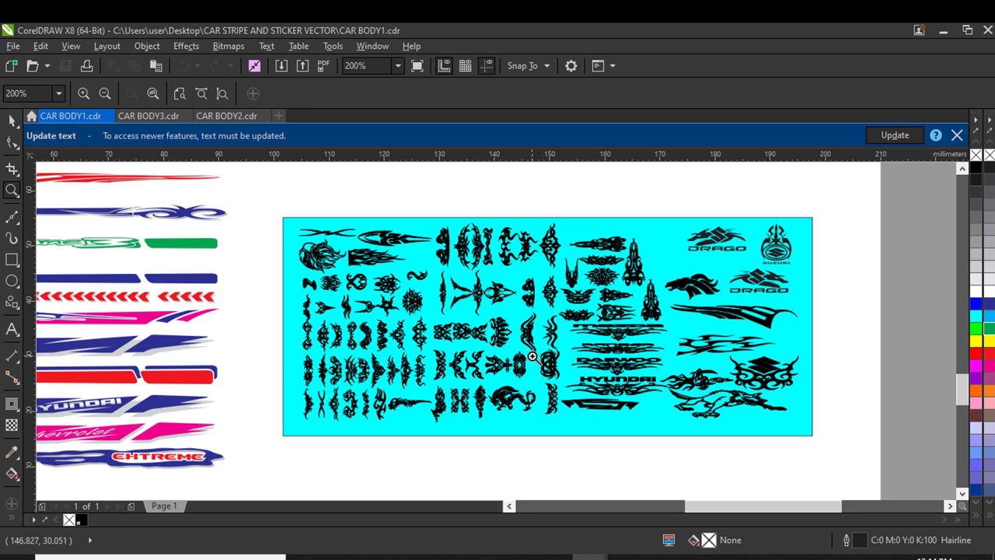
- Examine the set of long coloured side-stripe designs, including the Hyundai, Chevrolet and Extreme ones
{"action": "scroll", "coordinate": [533, 356], "scroll_direction": "down", "scroll_amount": 5}
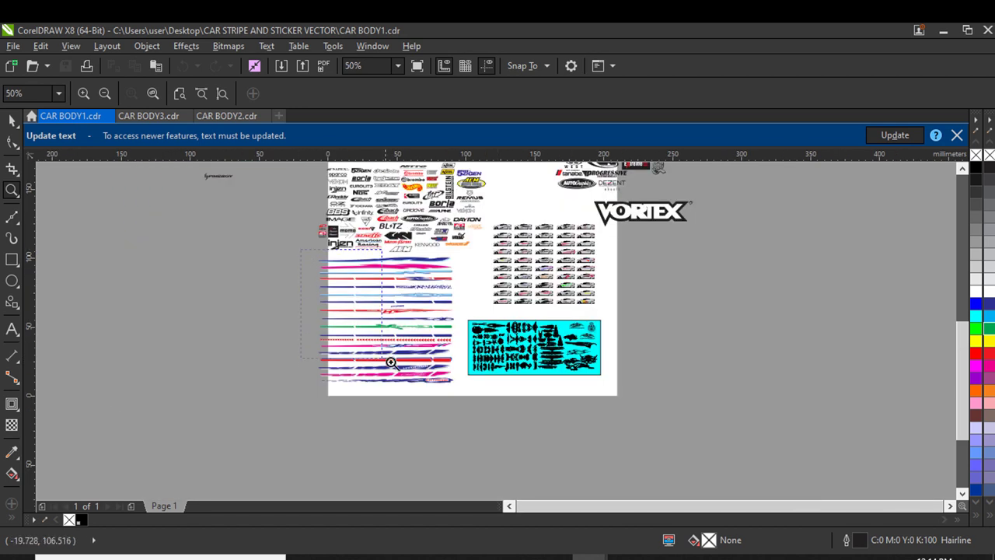
{"action": "left_click_drag", "start_coordinate": [391, 362], "coordinate": [469, 395]}
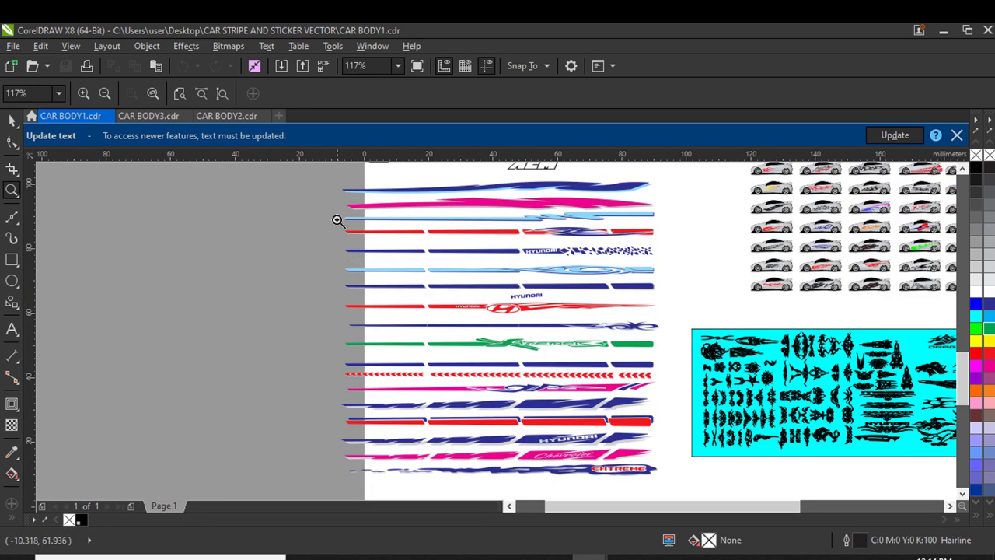
{"action": "left_click_drag", "start_coordinate": [388, 397], "coordinate": [663, 459]}
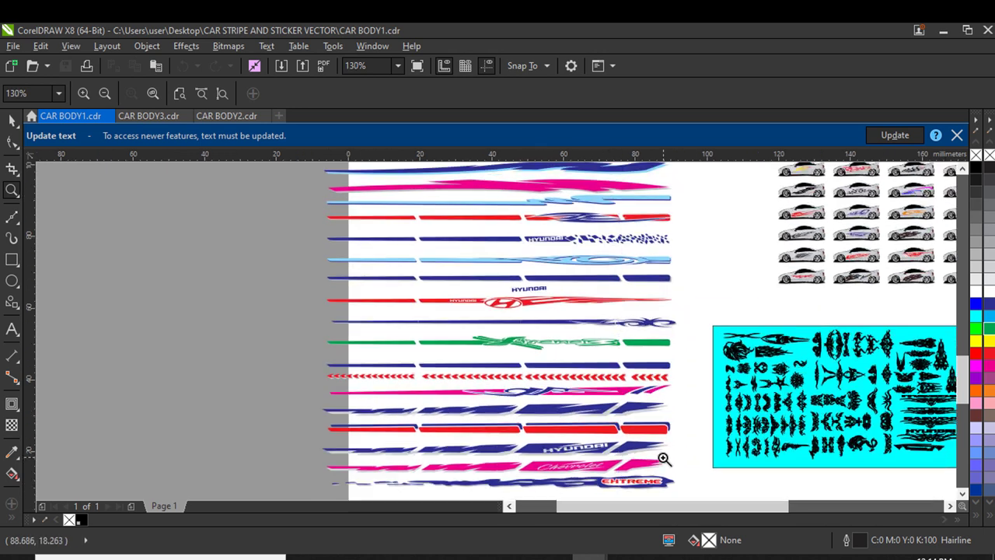
{"action": "left_click", "coordinate": [609, 367]}
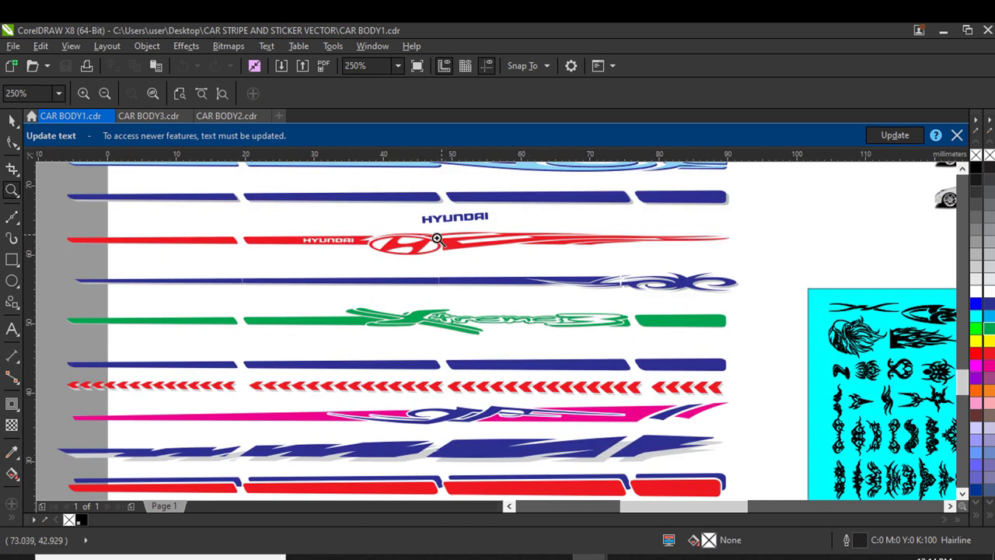
{"action": "right_click", "coordinate": [509, 297]}
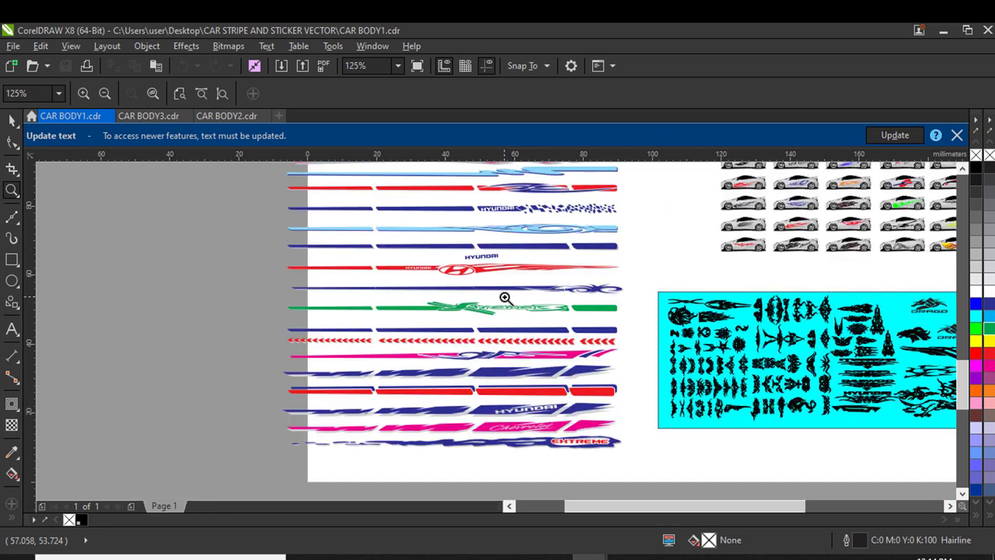
{"action": "right_click", "coordinate": [508, 295]}
- Create a new one-page A4 portrait document at 100 dpi and return to the CAR BODY3.cdr document
{"action": "left_click", "coordinate": [13, 121]}
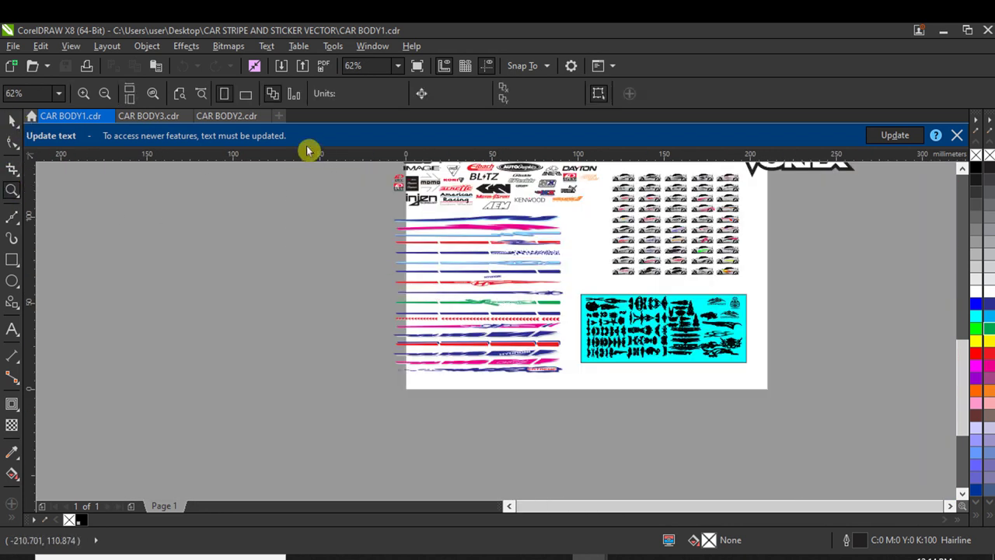
{"action": "key", "text": "ctrl+n"}
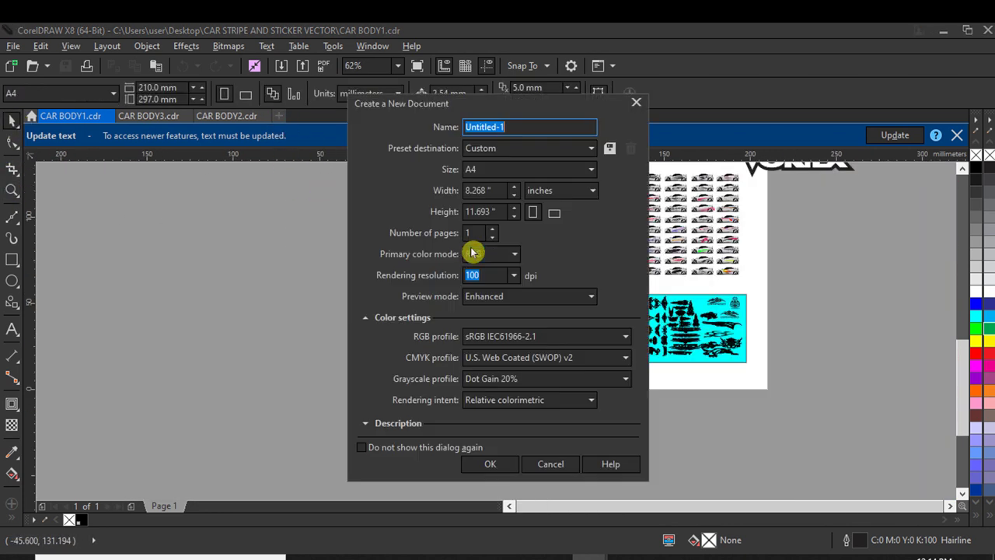
{"action": "left_click", "coordinate": [490, 466]}
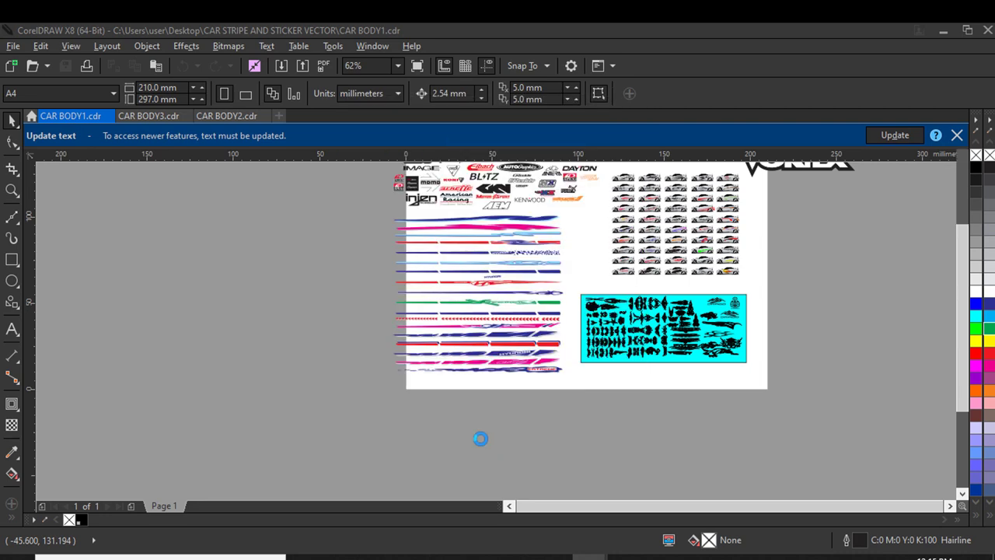
{"action": "left_click", "coordinate": [164, 118]}
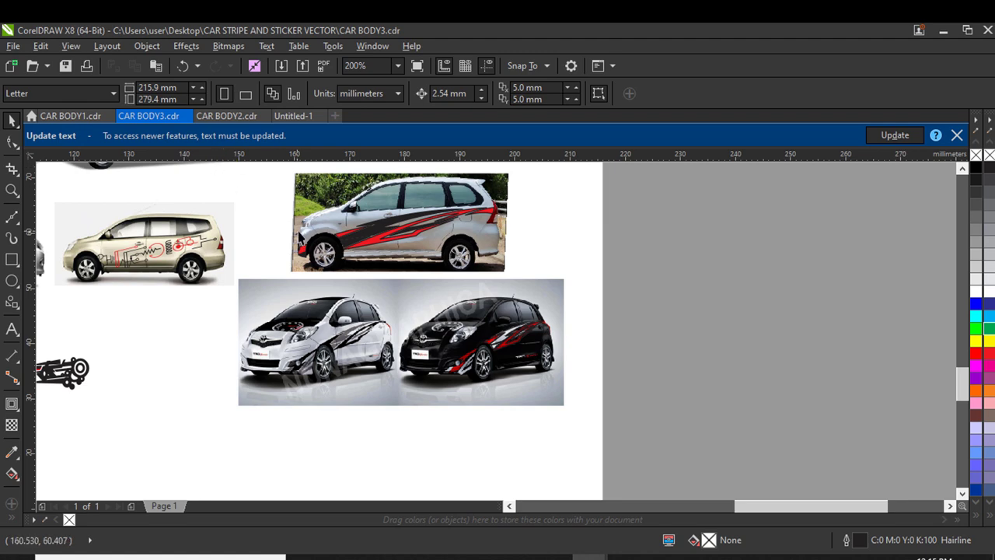
- Move the large silver sedan photo off its red stripe and tribal sticker to the empty area beside the page in CAR BODY3.cdr
{"action": "scroll", "coordinate": [299, 234], "scroll_direction": "down", "scroll_amount": 3}
{"action": "scroll", "coordinate": [234, 201], "scroll_direction": "up", "scroll_amount": 3}
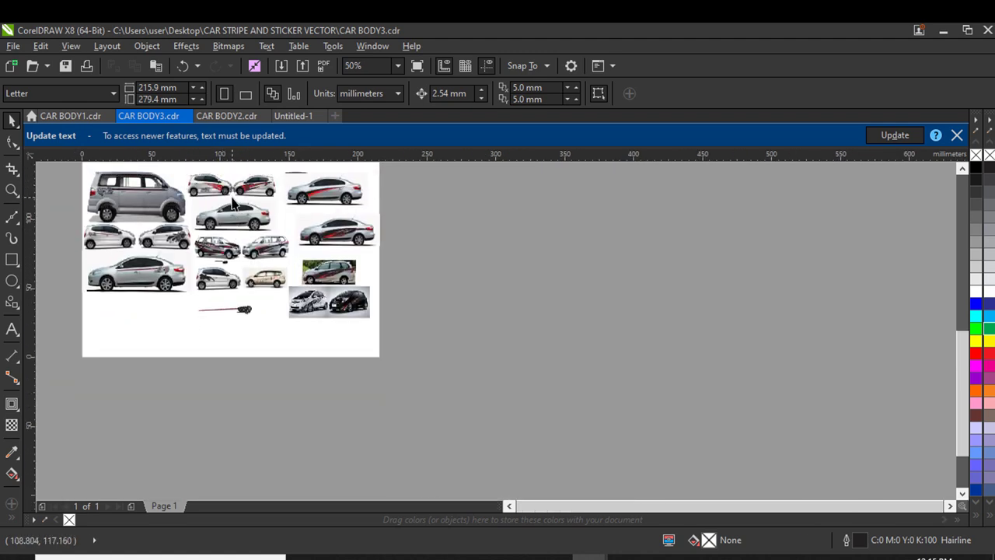
{"action": "scroll", "coordinate": [147, 285], "scroll_direction": "up", "scroll_amount": 2}
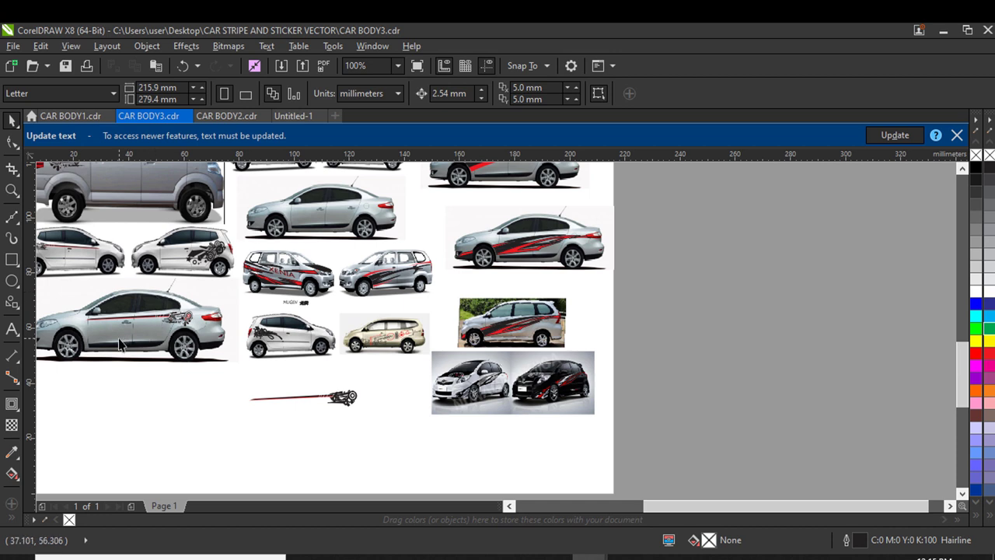
{"action": "left_click_drag", "start_coordinate": [144, 344], "coordinate": [721, 320]}
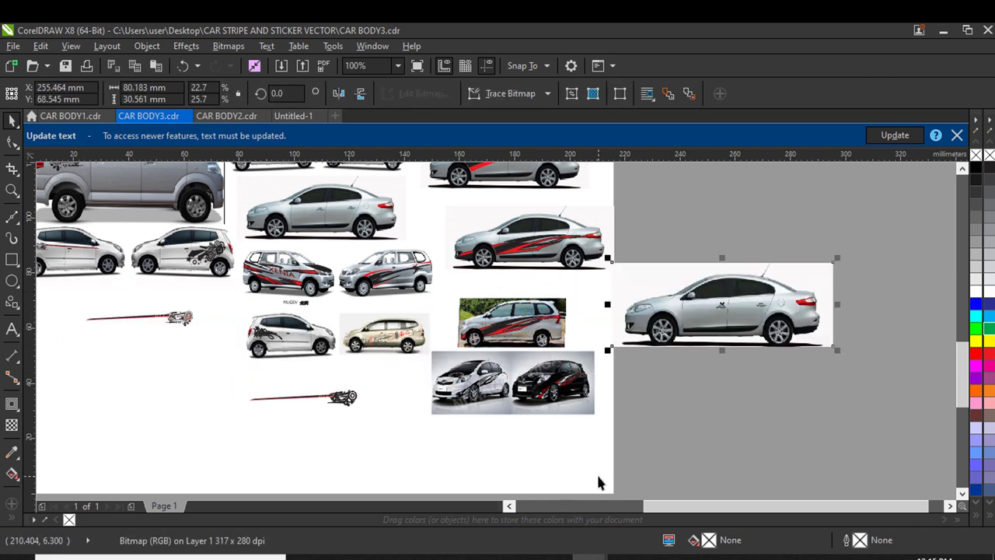
- Paste the silver sedan photo into Untitled-1 and enlarge it across the page to about 9.2 by 3.5 inches
{"action": "left_click", "coordinate": [298, 117]}
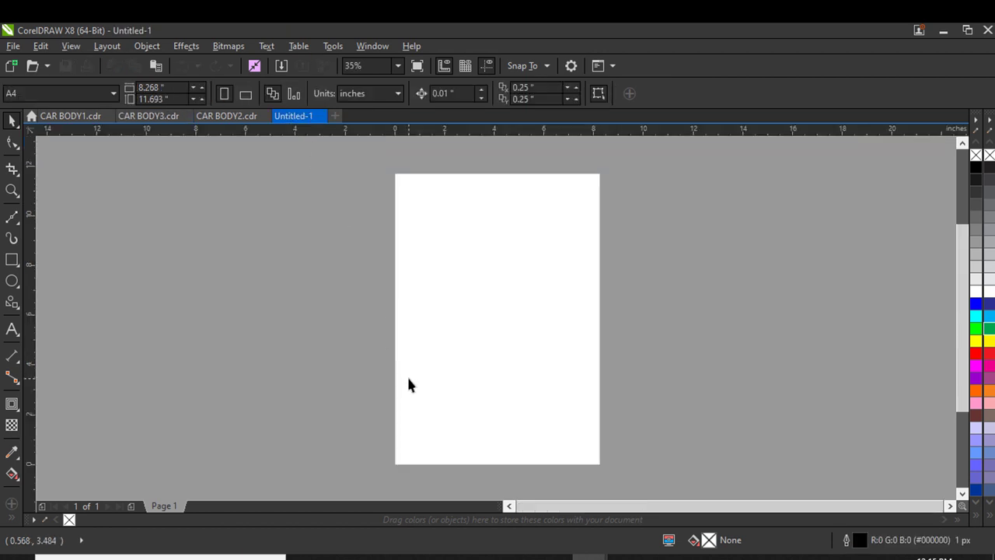
{"action": "key", "text": "ctrl+v"}
{"action": "left_click_drag", "start_coordinate": [639, 394], "coordinate": [638, 364]}
{"action": "left_click_drag", "start_coordinate": [450, 285], "coordinate": [402, 263]}
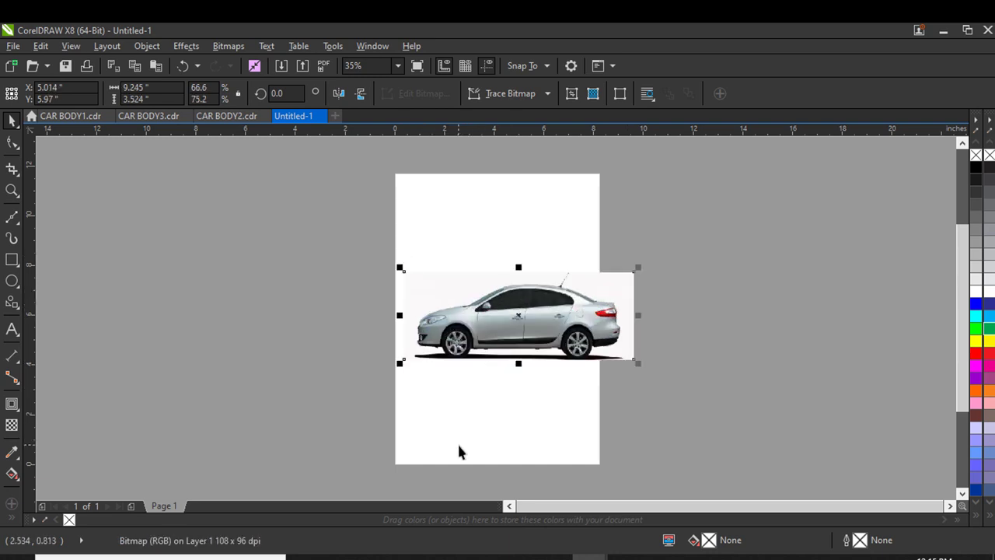
{"action": "left_click", "coordinate": [640, 369]}
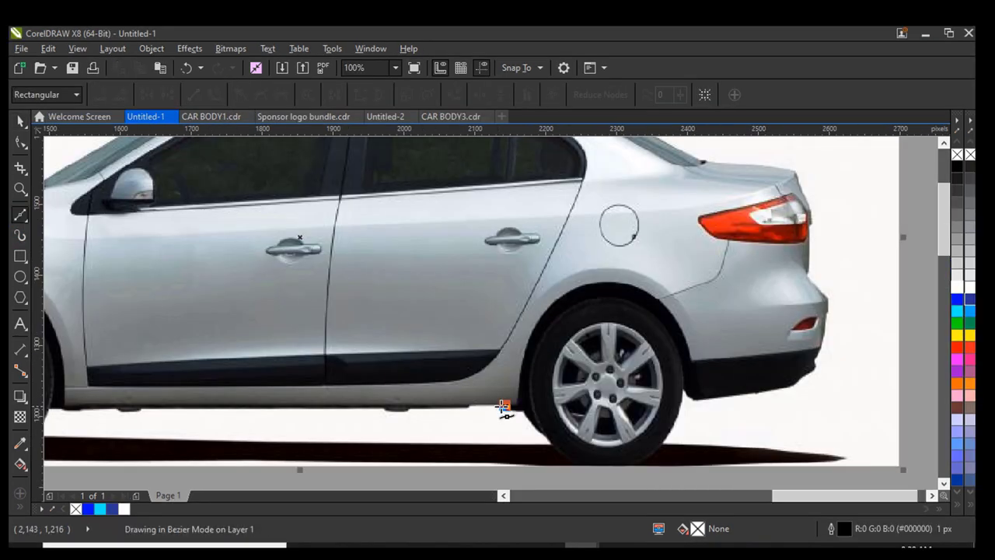
- Trace the lower edge of the car's sill with a Bezier curve from the rear wheel to the front wheel
{"action": "left_click", "coordinate": [457, 407]}
{"action": "left_click", "coordinate": [404, 407]}
{"action": "left_click", "coordinate": [372, 403]}
{"action": "scroll", "coordinate": [371, 403], "scroll_direction": "up", "scroll_amount": 1}
{"action": "left_click", "coordinate": [232, 404]}
{"action": "scroll", "coordinate": [232, 404], "scroll_direction": "down", "scroll_amount": 1}
{"action": "scroll", "coordinate": [216, 407], "scroll_direction": "up", "scroll_amount": 2}
{"action": "left_click", "coordinate": [215, 414]}
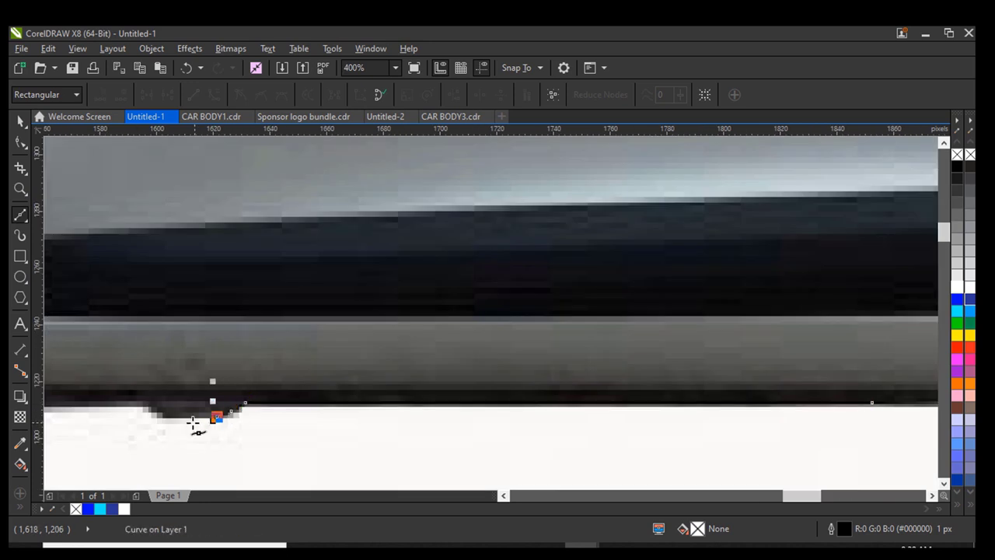
{"action": "left_click", "coordinate": [136, 403]}
{"action": "scroll", "coordinate": [134, 402], "scroll_direction": "down", "scroll_amount": 1}
{"action": "scroll", "coordinate": [135, 403], "scroll_direction": "down", "scroll_amount": 1}
- Continue the Bezier outline from the sill up the rear half of the front wheel arch to its top
{"action": "left_click", "coordinate": [185, 397]}
{"action": "left_click", "coordinate": [186, 289]}
{"action": "left_click", "coordinate": [182, 218]}
{"action": "scroll", "coordinate": [182, 217], "scroll_direction": "down", "scroll_amount": 1}
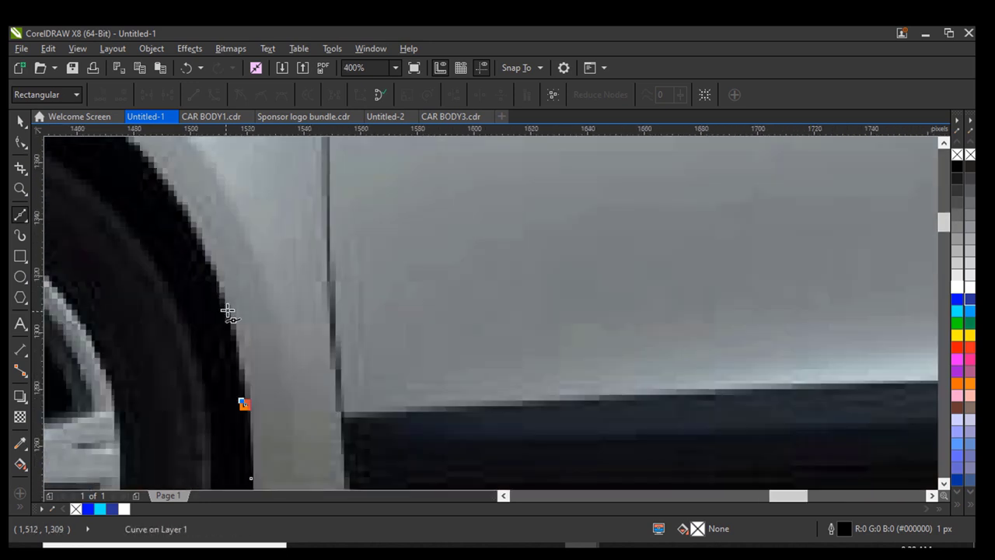
{"action": "left_click", "coordinate": [226, 313]}
{"action": "left_click", "coordinate": [192, 227]}
{"action": "left_click", "coordinate": [156, 169]}
{"action": "left_click", "coordinate": [301, 241]}
{"action": "left_click", "coordinate": [262, 206]}
{"action": "left_click", "coordinate": [214, 181]}
{"action": "left_click", "coordinate": [165, 167]}
{"action": "left_click", "coordinate": [116, 157]}
- Continue the outline over the top of the front wheel arch and down its front half to the bumper
{"action": "left_click", "coordinate": [248, 156]}
{"action": "left_click", "coordinate": [202, 158]}
{"action": "left_click", "coordinate": [166, 167]}
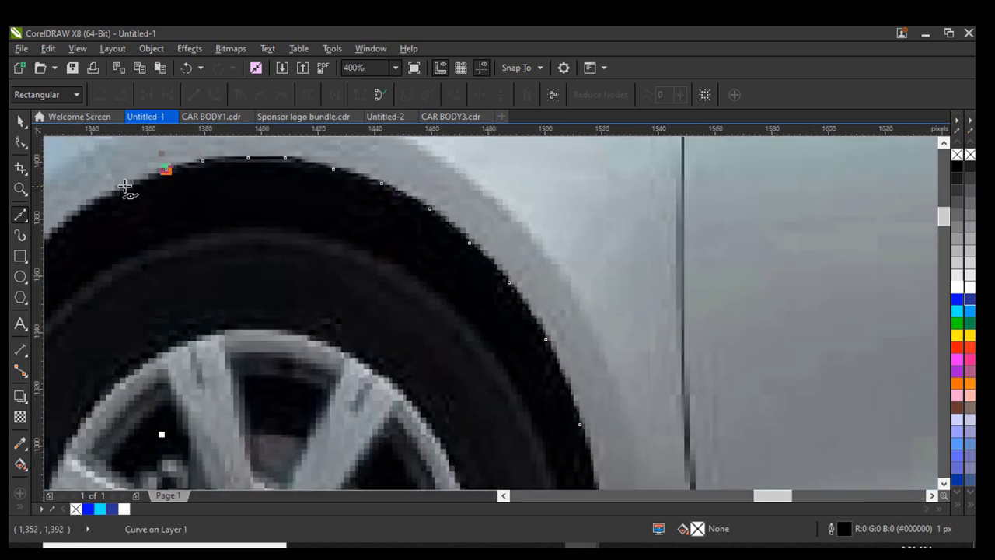
{"action": "left_click", "coordinate": [146, 266]}
{"action": "left_click", "coordinate": [117, 303]}
{"action": "left_click", "coordinate": [92, 347]}
{"action": "left_click", "coordinate": [66, 404]}
{"action": "scroll", "coordinate": [66, 404], "scroll_direction": "down", "scroll_amount": 1}
{"action": "left_click", "coordinate": [111, 390]}
{"action": "left_click", "coordinate": [105, 428]}
{"action": "left_click", "coordinate": [107, 446]}
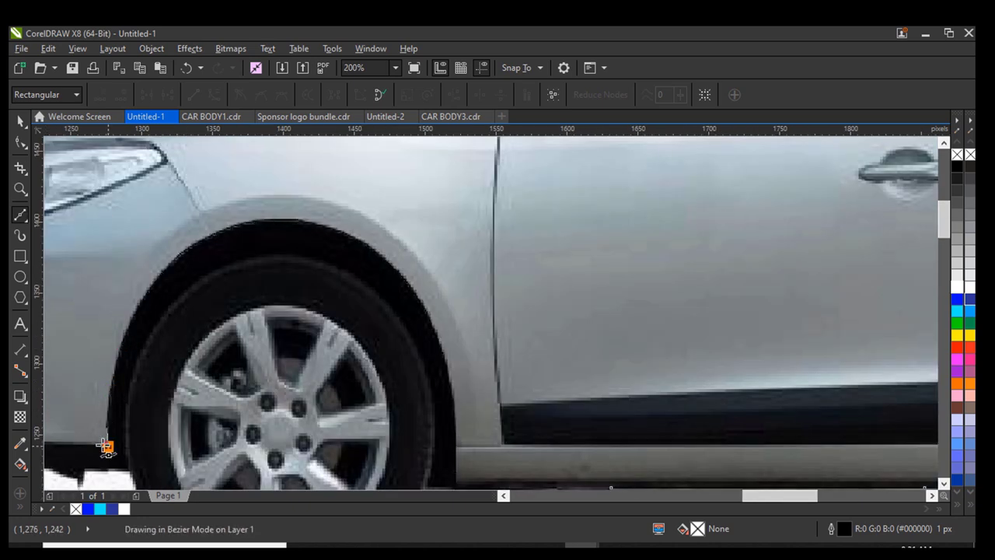
{"action": "scroll", "coordinate": [120, 441], "scroll_direction": "down", "scroll_amount": 1}
{"action": "scroll", "coordinate": [142, 441], "scroll_direction": "up", "scroll_amount": 1}
- Trace the front bumper along its black lower trim and around the front corner up to the fog lamp
{"action": "left_click", "coordinate": [182, 443]}
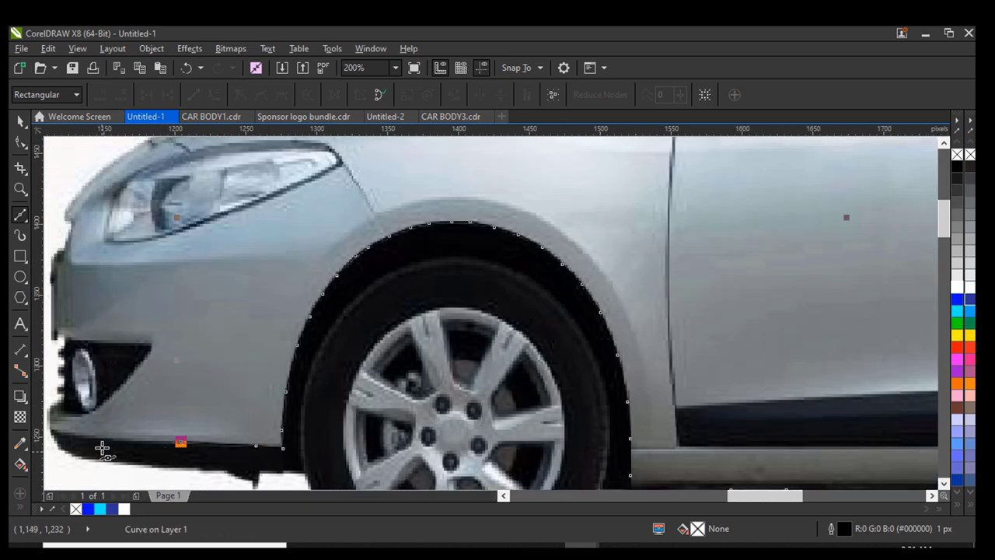
{"action": "left_click", "coordinate": [100, 439]}
{"action": "left_click", "coordinate": [61, 435]}
{"action": "scroll", "coordinate": [61, 436], "scroll_direction": "left", "scroll_amount": 1}
{"action": "scroll", "coordinate": [141, 441], "scroll_direction": "up", "scroll_amount": 2}
{"action": "left_click", "coordinate": [168, 400]}
{"action": "left_click", "coordinate": [158, 381]}
{"action": "left_click", "coordinate": [178, 301]}
{"action": "left_click", "coordinate": [215, 269]}
{"action": "scroll", "coordinate": [235, 275], "scroll_direction": "down", "scroll_amount": 3}
{"action": "scroll", "coordinate": [246, 271], "scroll_direction": "up", "scroll_amount": 2}
{"action": "left_click", "coordinate": [191, 264]}
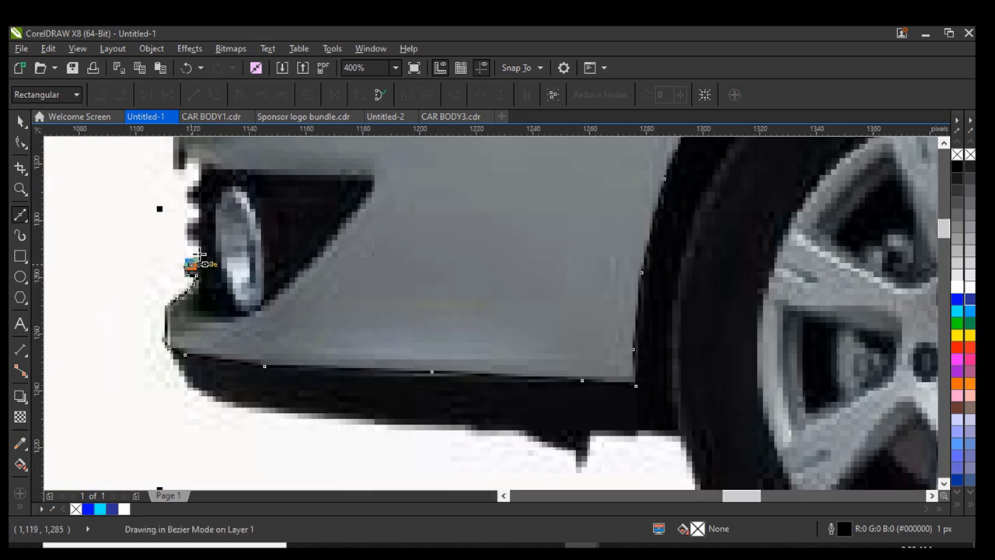
- Extend the outline up the car's nose from the fog lamp past the grille to the headlight
{"action": "left_click", "coordinate": [179, 169]}
{"action": "scroll", "coordinate": [215, 178], "scroll_direction": "up", "scroll_amount": 3}
{"action": "left_click", "coordinate": [178, 159]}
{"action": "scroll", "coordinate": [187, 174], "scroll_direction": "up", "scroll_amount": 3}
{"action": "left_click", "coordinate": [206, 300]}
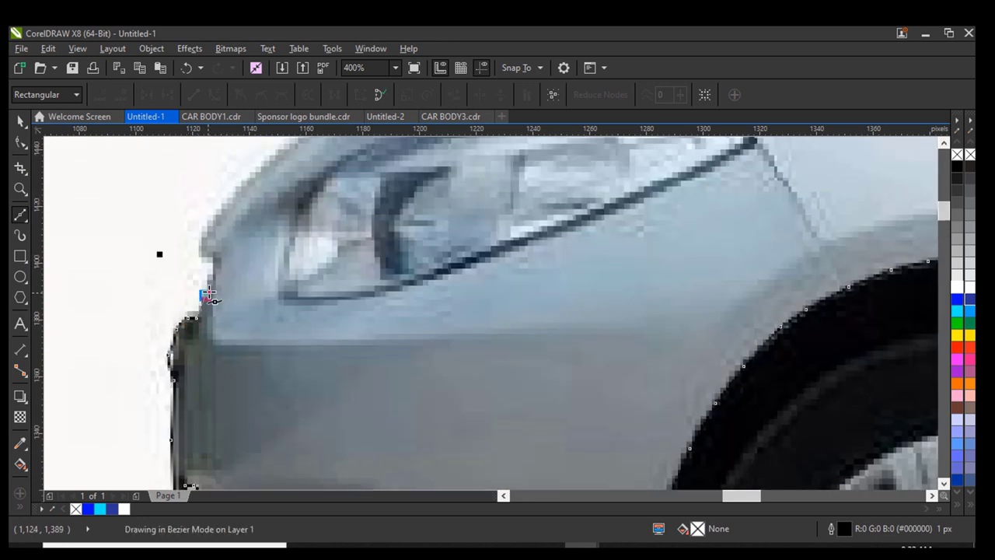
{"action": "left_click", "coordinate": [211, 244]}
- Trace the hood edge from above the headlight back to the base of the windscreen
{"action": "scroll", "coordinate": [244, 218], "scroll_direction": "down", "scroll_amount": 3}
{"action": "scroll", "coordinate": [247, 221], "scroll_direction": "up", "scroll_amount": 3}
{"action": "scroll", "coordinate": [229, 272], "scroll_direction": "down", "scroll_amount": 2}
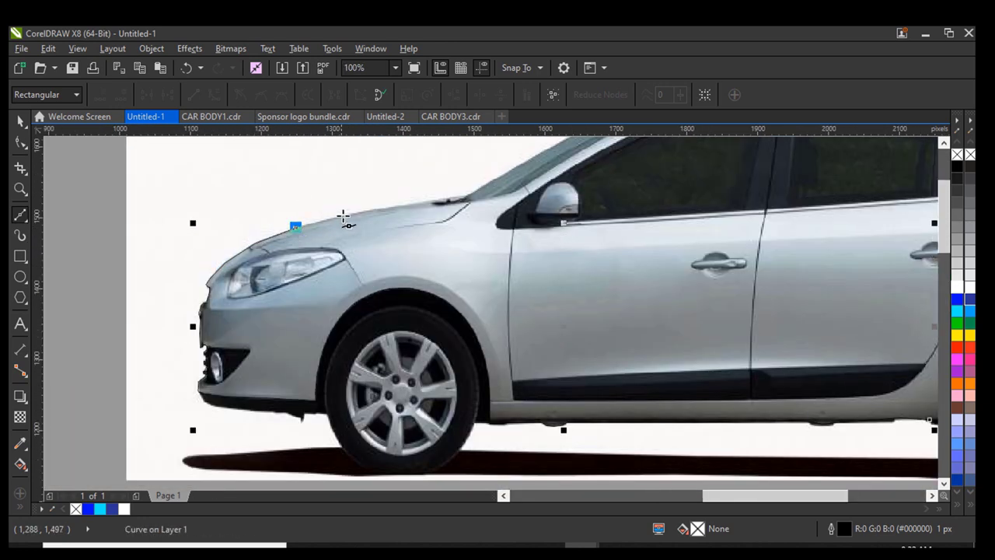
{"action": "scroll", "coordinate": [344, 215], "scroll_direction": "up", "scroll_amount": 1}
{"action": "left_click", "coordinate": [409, 200]}
{"action": "left_click", "coordinate": [458, 192]}
{"action": "scroll", "coordinate": [465, 225], "scroll_direction": "down", "scroll_amount": 1}
{"action": "scroll", "coordinate": [508, 222], "scroll_direction": "up", "scroll_amount": 1}
- Continue the body outline up the slope of the windscreen to the front of the roof
{"action": "left_click", "coordinate": [464, 276]}
{"action": "left_click", "coordinate": [569, 218]}
{"action": "left_click", "coordinate": [669, 167]}
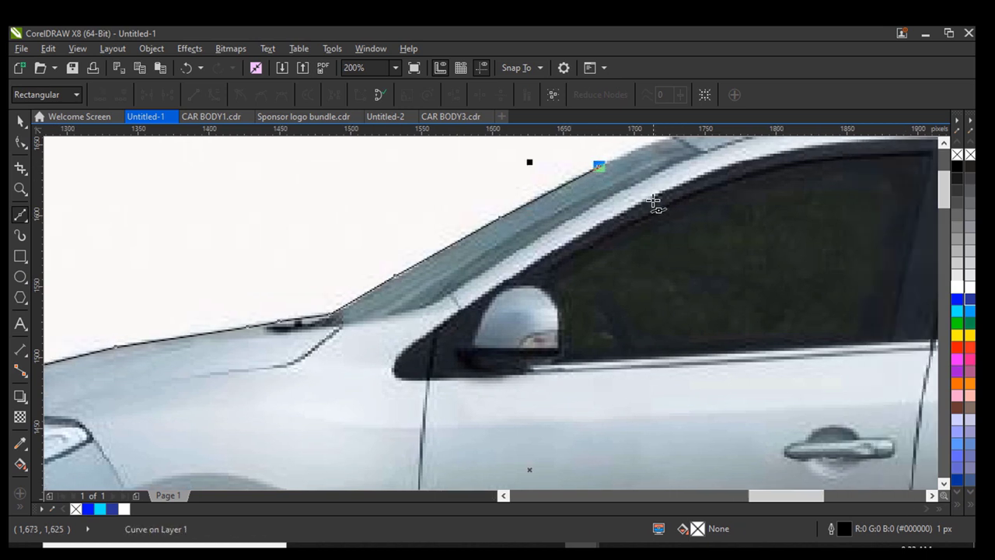
{"action": "left_click", "coordinate": [578, 248]}
- Trace the roofline from the windscreen past the antenna base to the top of the rear window
{"action": "left_click", "coordinate": [630, 230]}
{"action": "left_click", "coordinate": [694, 216]}
{"action": "left_click", "coordinate": [840, 208]}
{"action": "scroll", "coordinate": [771, 325], "scroll_direction": "right", "scroll_amount": 4}
{"action": "left_click", "coordinate": [562, 208]}
{"action": "left_click", "coordinate": [656, 214]}
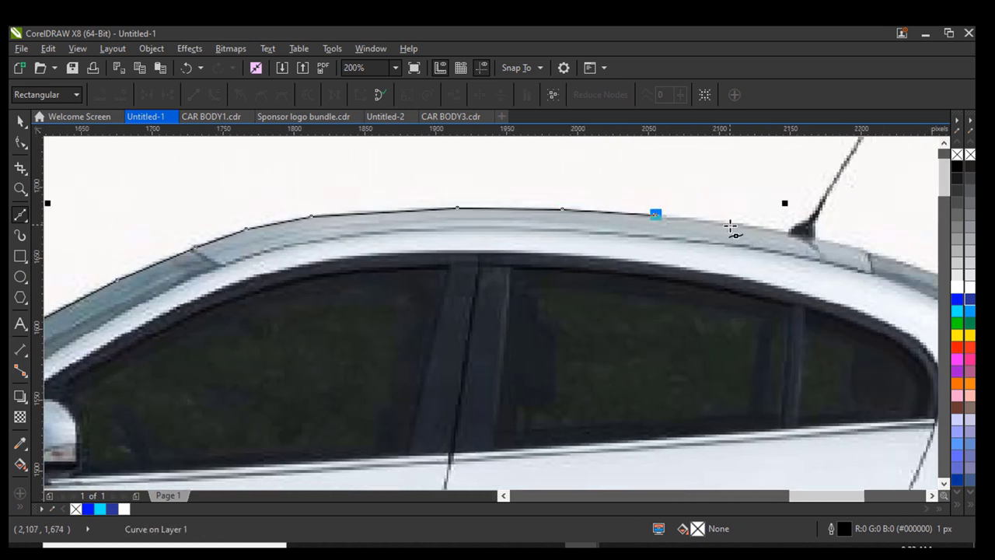
{"action": "left_click", "coordinate": [731, 225]}
{"action": "left_click", "coordinate": [788, 229]}
{"action": "left_click", "coordinate": [881, 254]}
- Continue the outline down the rear window slope and onto the start of the boot lid
{"action": "scroll", "coordinate": [879, 255], "scroll_direction": "right", "scroll_amount": 5}
{"action": "left_click", "coordinate": [562, 279]}
{"action": "left_click", "coordinate": [619, 304]}
{"action": "left_click", "coordinate": [670, 328]}
{"action": "left_click", "coordinate": [710, 349]}
{"action": "left_click", "coordinate": [783, 387]}
{"action": "left_click", "coordinate": [822, 387]}
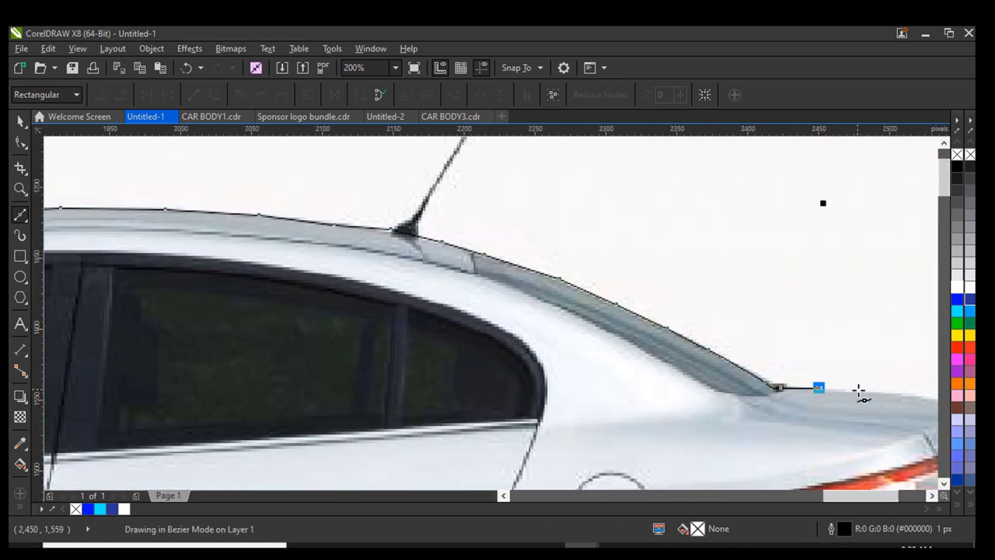
- Trace the rear end from the boot lid down past the tail light to the bumper's outermost edge
{"action": "left_click", "coordinate": [861, 464]}
{"action": "scroll", "coordinate": [861, 464], "scroll_direction": "down", "scroll_amount": 1}
{"action": "left_click", "coordinate": [864, 412]}
{"action": "left_click", "coordinate": [865, 460]}
{"action": "scroll", "coordinate": [867, 458], "scroll_direction": "down", "scroll_amount": 1}
{"action": "left_click", "coordinate": [863, 386]}
{"action": "left_click", "coordinate": [900, 447]}
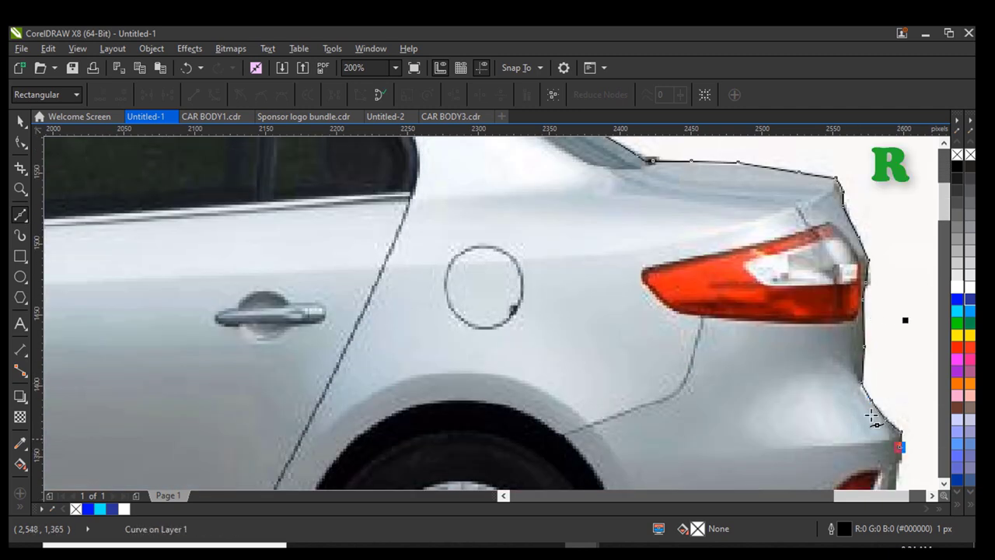
- Trace the rear bumper down around its black lower trim and back towards the rear wheel
{"action": "scroll", "coordinate": [891, 440], "scroll_direction": "down", "scroll_amount": 1}
{"action": "left_click", "coordinate": [865, 390]}
{"action": "left_click", "coordinate": [859, 403]}
{"action": "left_click", "coordinate": [854, 416]}
{"action": "left_click", "coordinate": [855, 427]}
{"action": "left_click", "coordinate": [829, 445]}
{"action": "left_click", "coordinate": [813, 466]}
{"action": "scroll", "coordinate": [813, 466], "scroll_direction": "down", "scroll_amount": 1}
{"action": "left_click", "coordinate": [748, 436]}
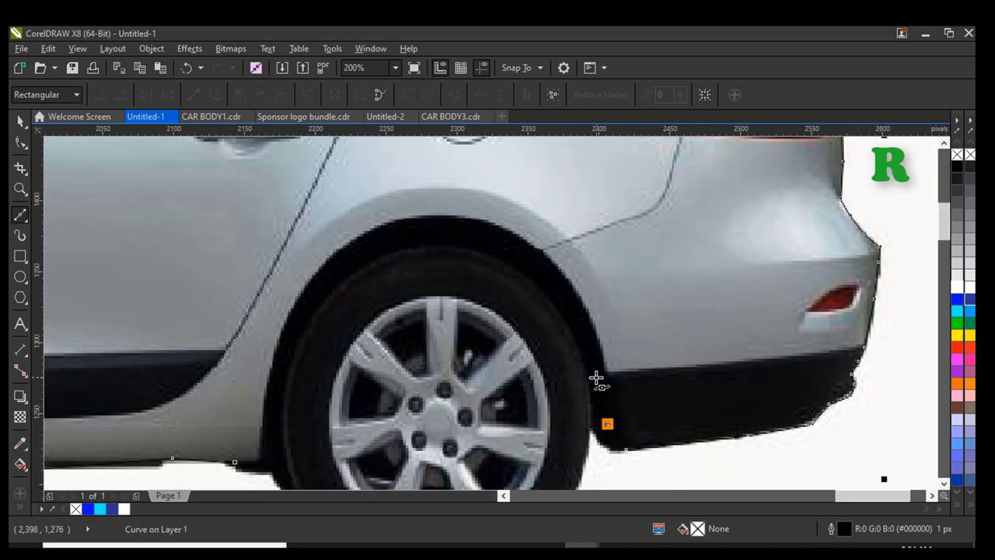
- Close the car body outline around the rear wheel arch, test it with a blue fill, and remove the fill
{"action": "left_click", "coordinate": [503, 228]}
{"action": "left_click", "coordinate": [462, 217]}
{"action": "left_click", "coordinate": [417, 215]}
{"action": "left_click", "coordinate": [368, 230]}
{"action": "left_click", "coordinate": [330, 253]}
{"action": "left_click", "coordinate": [308, 280]}
{"action": "left_click", "coordinate": [266, 392]}
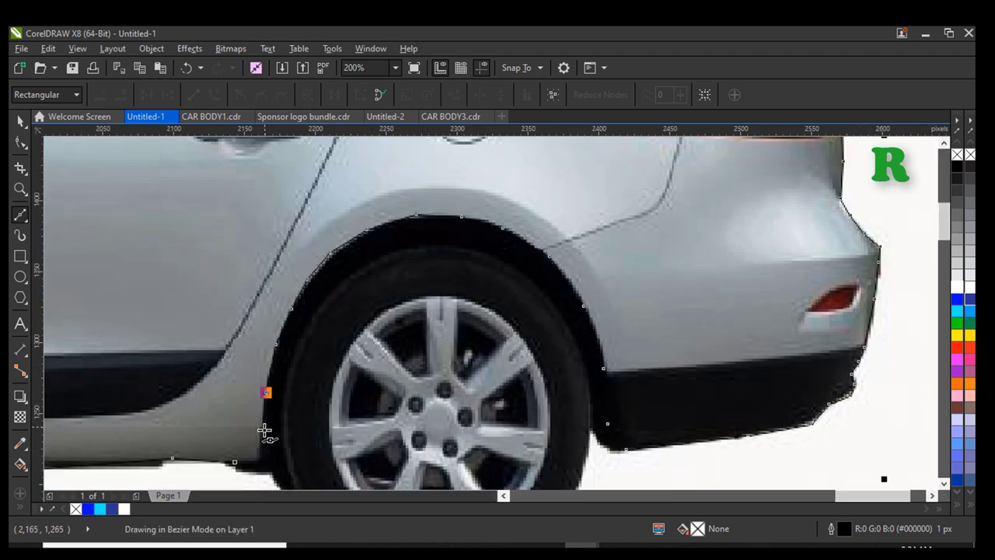
{"action": "left_click", "coordinate": [235, 462]}
{"action": "left_click", "coordinate": [958, 300]}
{"action": "left_click", "coordinate": [958, 155]}
- Trace a closed outline around the rear bumper's red reflector, test it with a blue fill, and remove the fill
{"action": "scroll", "coordinate": [881, 304], "scroll_direction": "down", "scroll_amount": 1}
{"action": "scroll", "coordinate": [882, 304], "scroll_direction": "up", "scroll_amount": 1}
{"action": "left_click", "coordinate": [857, 287]}
{"action": "left_click", "coordinate": [800, 330]}
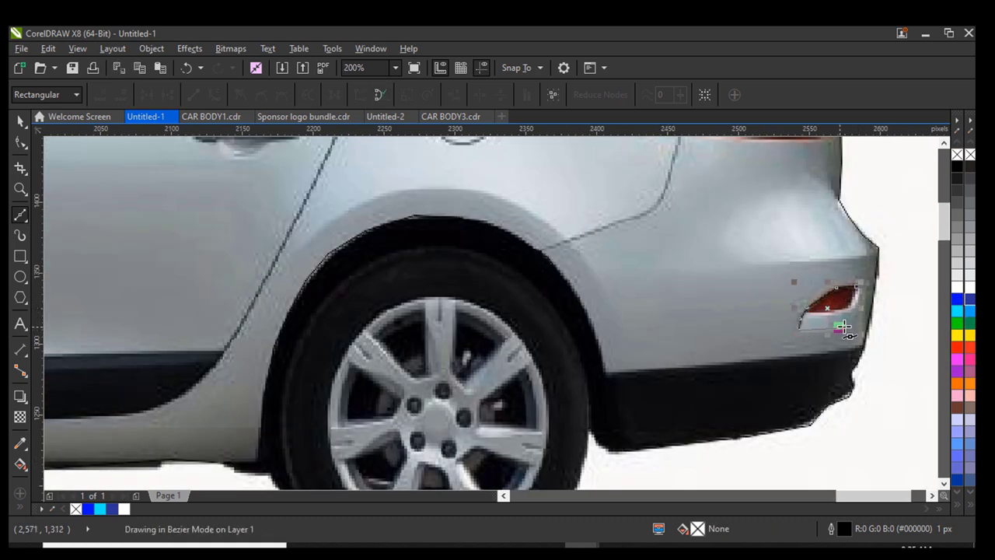
{"action": "left_click", "coordinate": [857, 286]}
{"action": "left_click", "coordinate": [958, 299]}
{"action": "left_click", "coordinate": [958, 154]}
- Trace the upper edge of the tail light from its outer side towards its inner tip
{"action": "scroll", "coordinate": [781, 368], "scroll_direction": "down", "scroll_amount": 1}
{"action": "scroll", "coordinate": [810, 202], "scroll_direction": "up", "scroll_amount": 1}
{"action": "left_click", "coordinate": [809, 242]}
{"action": "left_click", "coordinate": [778, 204]}
{"action": "left_click", "coordinate": [749, 212]}
{"action": "left_click", "coordinate": [716, 224]}
{"action": "left_click", "coordinate": [665, 236]}
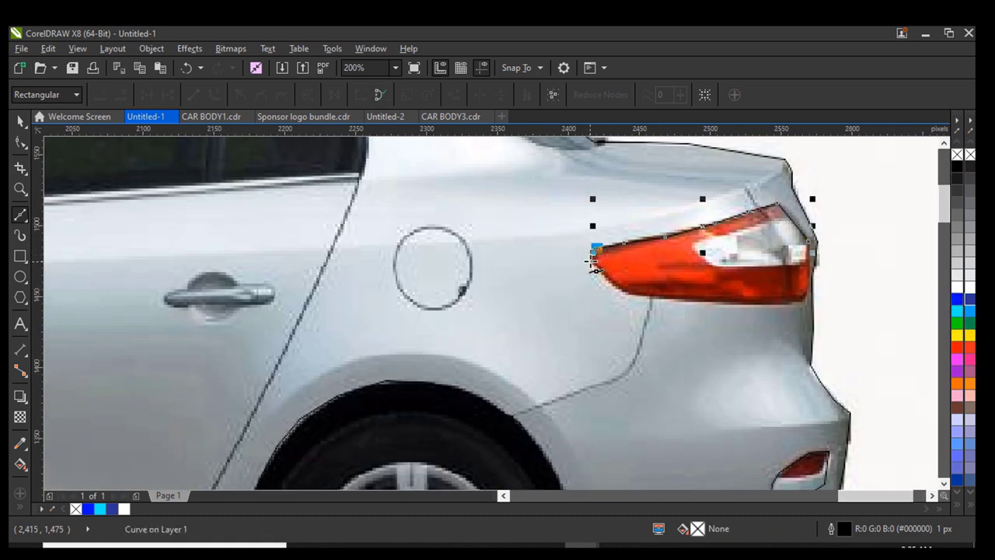
- Close the tail light outline along its lower edge, test it with a blue fill, and remove the fill
{"action": "left_click", "coordinate": [732, 302]}
{"action": "left_click", "coordinate": [805, 303]}
{"action": "left_click", "coordinate": [810, 287]}
{"action": "left_click", "coordinate": [809, 242]}
{"action": "left_click", "coordinate": [958, 299]}
{"action": "left_click", "coordinate": [958, 155]}
- Trace the lower edge of the rear window glass from the boot up to the roof
{"action": "scroll", "coordinate": [595, 210], "scroll_direction": "down", "scroll_amount": 2}
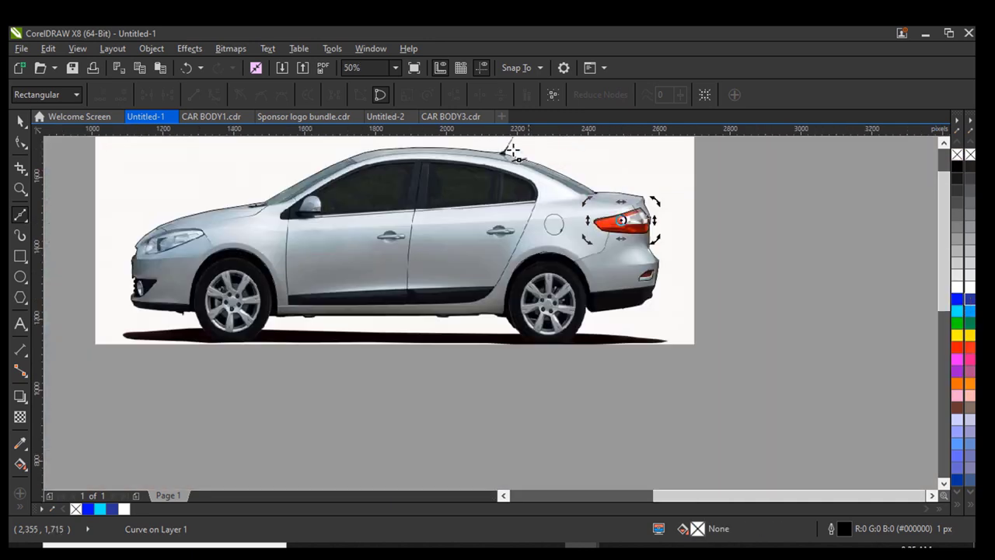
{"action": "scroll", "coordinate": [523, 152], "scroll_direction": "up", "scroll_amount": 1}
{"action": "left_click", "coordinate": [620, 231]}
{"action": "left_click", "coordinate": [583, 211]}
{"action": "left_click", "coordinate": [549, 194]}
{"action": "left_click", "coordinate": [513, 178]}
{"action": "scroll", "coordinate": [513, 156], "scroll_direction": "up", "scroll_amount": 2}
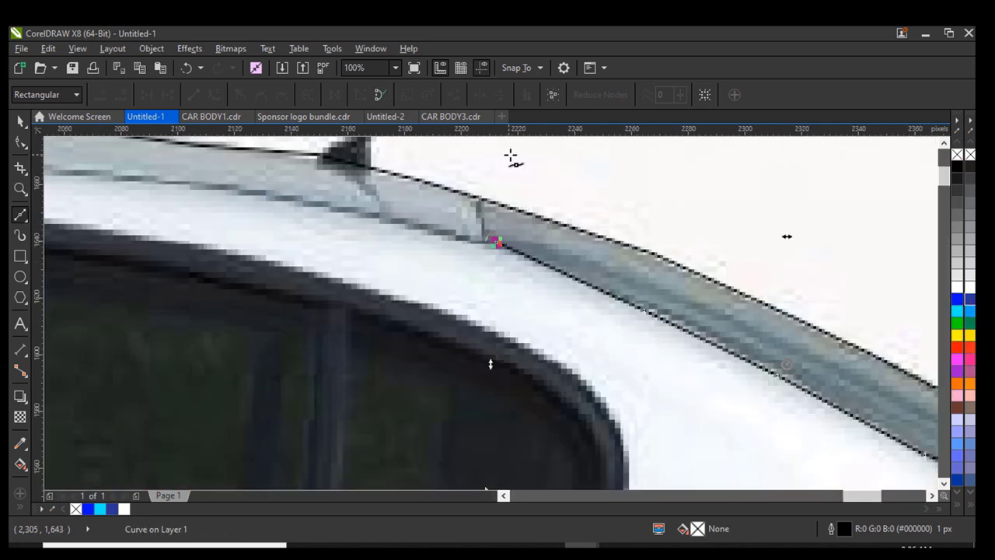
- Complete the rear window outline along its upper edge and close it at the base near the boot
{"action": "left_click", "coordinate": [486, 201]}
{"action": "left_click", "coordinate": [537, 215]}
{"action": "left_click", "coordinate": [619, 243]}
{"action": "left_click", "coordinate": [711, 280]}
{"action": "left_click", "coordinate": [804, 323]}
{"action": "scroll", "coordinate": [797, 321], "scroll_direction": "down", "scroll_amount": 2}
{"action": "scroll", "coordinate": [850, 345], "scroll_direction": "up", "scroll_amount": 1}
{"action": "left_click", "coordinate": [833, 344]}
{"action": "scroll", "coordinate": [878, 373], "scroll_direction": "up", "scroll_amount": 1}
{"action": "left_click", "coordinate": [879, 374]}
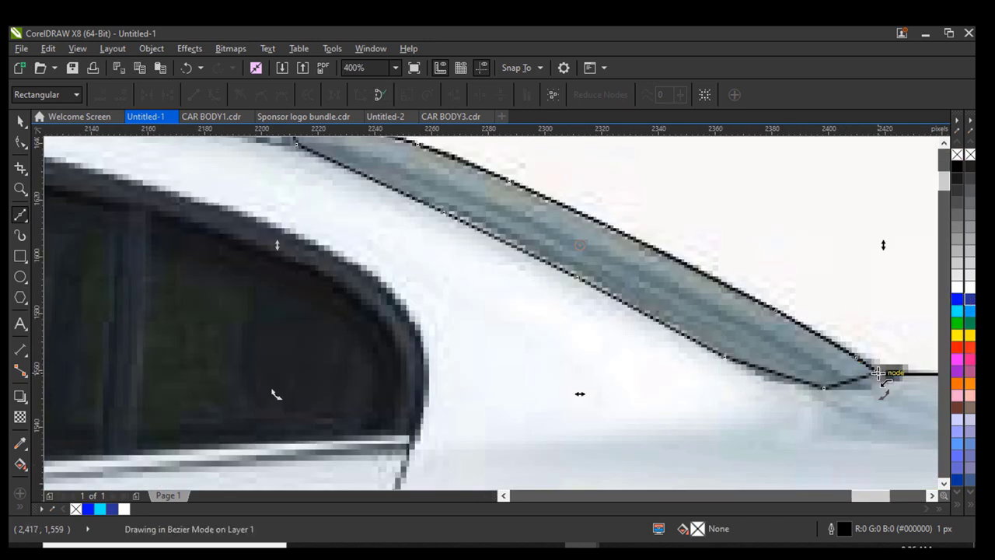
- Start the side window outline at its rear lower corner and trace the sill line forward across the rear door
{"action": "scroll", "coordinate": [598, 358], "scroll_direction": "up", "scroll_amount": 1}
{"action": "left_click", "coordinate": [608, 350]}
{"action": "left_click", "coordinate": [457, 364]}
{"action": "left_click", "coordinate": [304, 376]}
{"action": "left_click", "coordinate": [138, 380]}
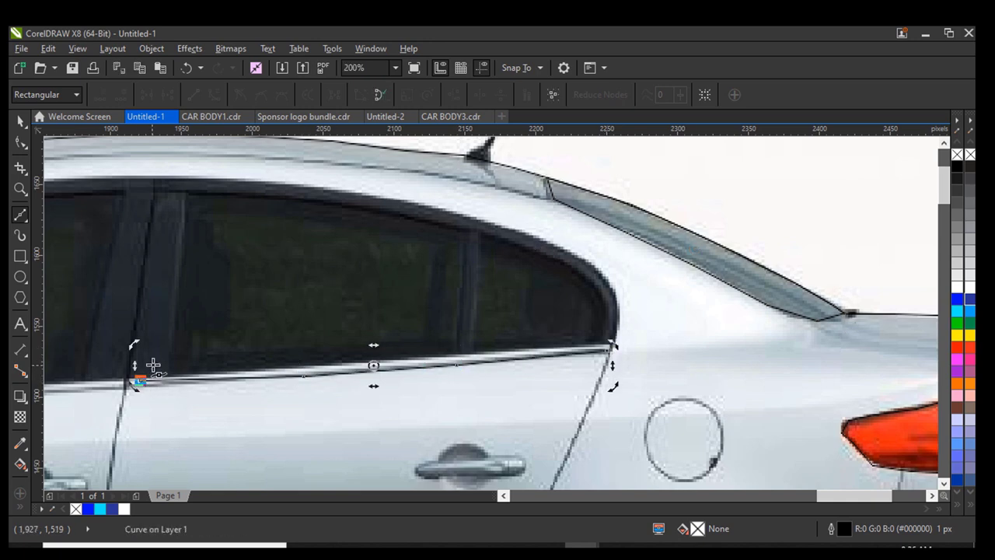
- Continue the side window's lower edge across the front door towards the mirror, undoing the misplaced points
{"action": "scroll", "coordinate": [153, 366], "scroll_direction": "left", "scroll_amount": 4}
{"action": "left_click", "coordinate": [265, 405]}
{"action": "key", "text": "ctrl+z"}
{"action": "key", "text": "ctrl+z"}
{"action": "left_click", "coordinate": [553, 382]}
{"action": "left_click", "coordinate": [482, 387]}
{"action": "left_click", "coordinate": [379, 395]}
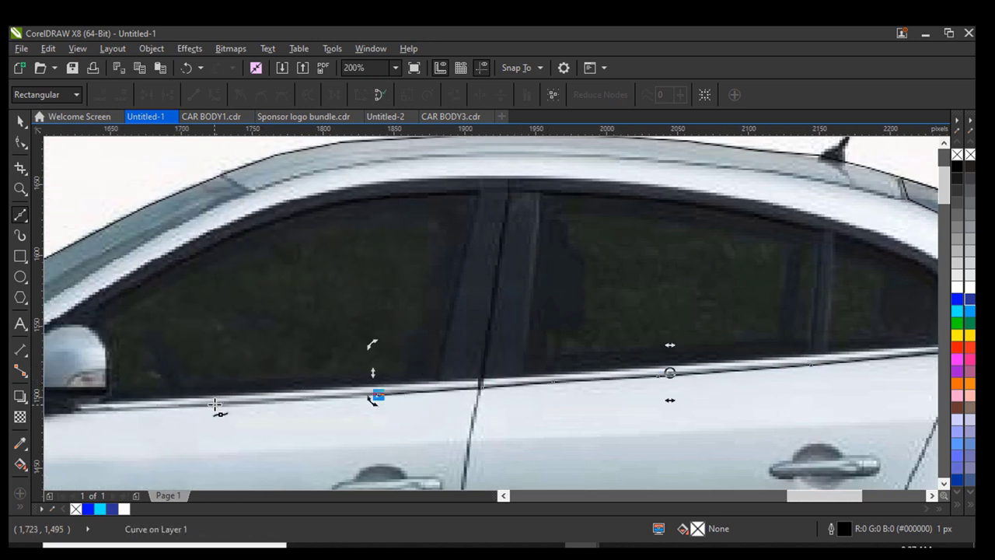
{"action": "left_click", "coordinate": [215, 405]}
- Trace the side window's lower edge beneath the mirror and around its rounded front tip
{"action": "scroll", "coordinate": [214, 405], "scroll_direction": "left", "scroll_amount": 4}
{"action": "left_click", "coordinate": [207, 411]}
{"action": "left_click", "coordinate": [186, 416]}
{"action": "left_click", "coordinate": [137, 419]}
{"action": "left_click", "coordinate": [117, 417]}
{"action": "scroll", "coordinate": [100, 416], "scroll_direction": "up", "scroll_amount": 2}
- Trace the side window's upper edge from the front tip past the mirror and up along the windscreen pillar
{"action": "left_click", "coordinate": [155, 350]}
{"action": "left_click", "coordinate": [294, 240]}
{"action": "scroll", "coordinate": [298, 238], "scroll_direction": "down", "scroll_amount": 1}
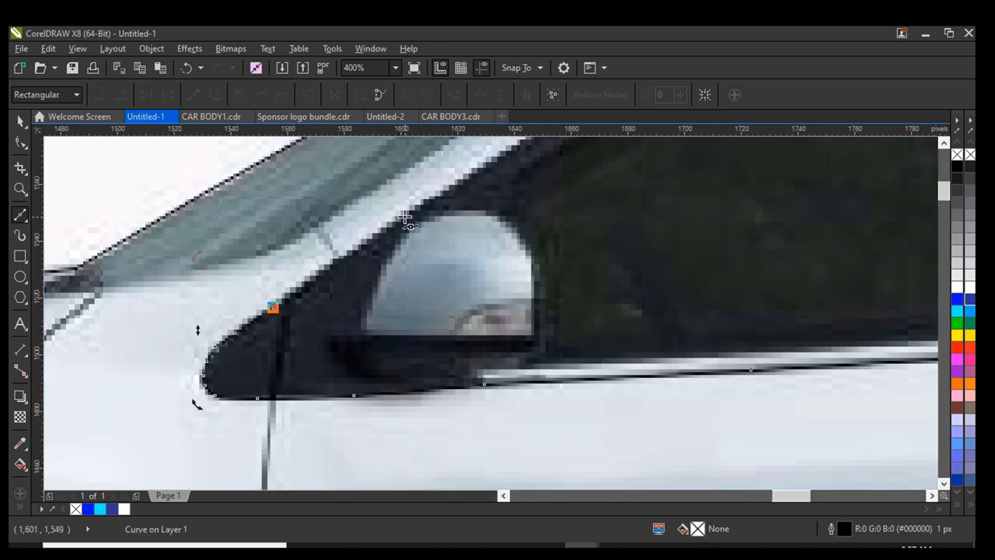
{"action": "left_click", "coordinate": [389, 215]}
{"action": "left_click", "coordinate": [542, 265]}
{"action": "left_click", "coordinate": [709, 188]}
{"action": "left_click", "coordinate": [618, 187]}
{"action": "left_click", "coordinate": [684, 180]}
- Continue the side window's upper edge along the roofline and down towards the rear corner
{"action": "scroll", "coordinate": [677, 182], "scroll_direction": "down", "scroll_amount": 2}
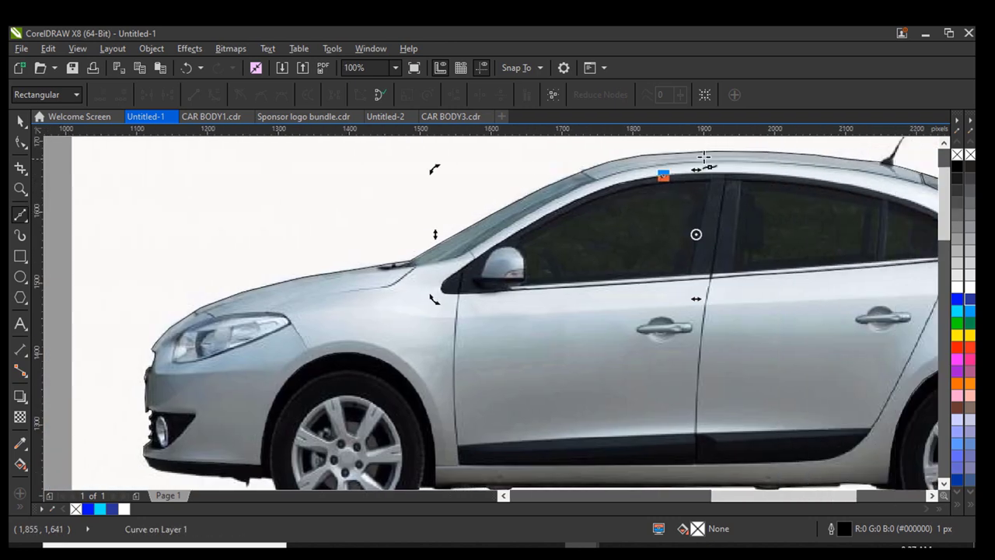
{"action": "scroll", "coordinate": [717, 164], "scroll_direction": "up", "scroll_amount": 1}
{"action": "left_click", "coordinate": [689, 181]}
{"action": "left_click", "coordinate": [769, 183]}
{"action": "scroll", "coordinate": [653, 201], "scroll_direction": "right", "scroll_amount": 3}
{"action": "left_click", "coordinate": [864, 254]}
{"action": "left_click", "coordinate": [908, 285]}
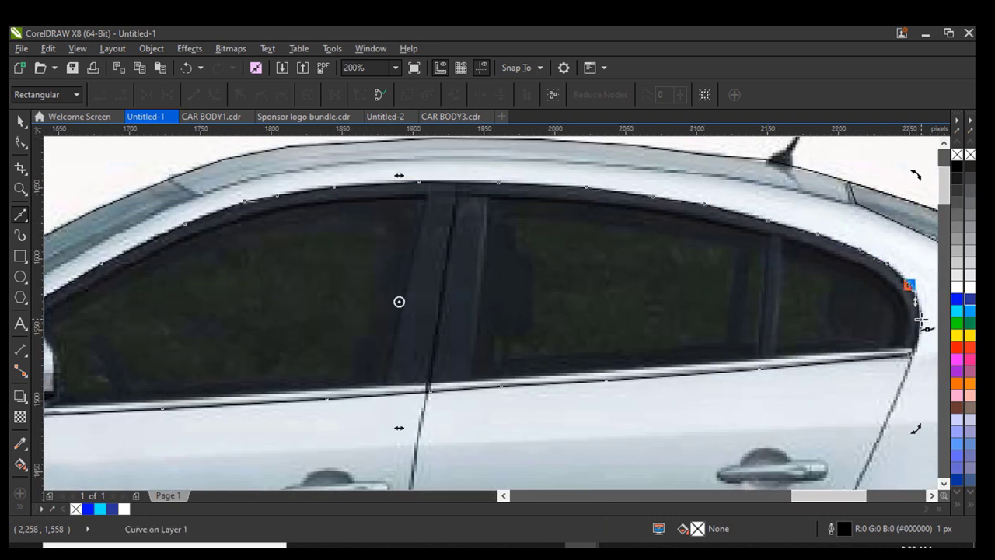
- Close the side window outline around its rear corner and clear its fill
{"action": "left_click", "coordinate": [920, 320]}
{"action": "scroll", "coordinate": [915, 359], "scroll_direction": "up", "scroll_amount": 2}
{"action": "left_click", "coordinate": [901, 334]}
{"action": "left_click", "coordinate": [970, 154]}
{"action": "scroll", "coordinate": [805, 233], "scroll_direction": "down", "scroll_amount": 4}
{"action": "left_click", "coordinate": [20, 123]}
- Trace the rear door handle's upper edge from its rear end over the recess to its rounded front end
{"action": "scroll", "coordinate": [801, 266], "scroll_direction": "up", "scroll_amount": 2}
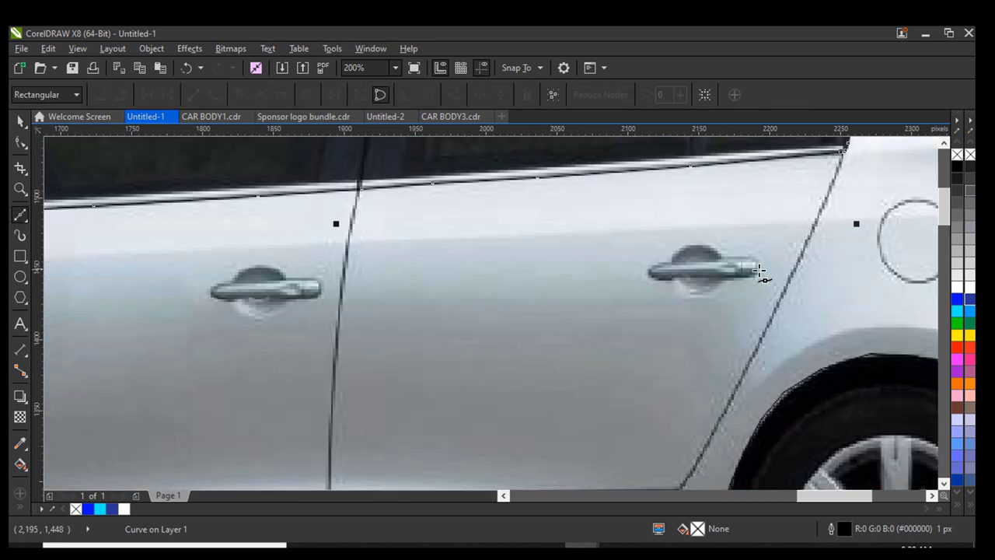
{"action": "left_click", "coordinate": [757, 264]}
{"action": "left_click", "coordinate": [731, 265]}
{"action": "left_click", "coordinate": [718, 252]}
{"action": "scroll", "coordinate": [722, 255], "scroll_direction": "up", "scroll_amount": 2}
{"action": "left_click", "coordinate": [665, 230]}
{"action": "left_click", "coordinate": [610, 231]}
{"action": "left_click", "coordinate": [535, 294]}
{"action": "left_click", "coordinate": [505, 305]}
{"action": "left_click", "coordinate": [449, 334]}
{"action": "left_click", "coordinate": [475, 374]}
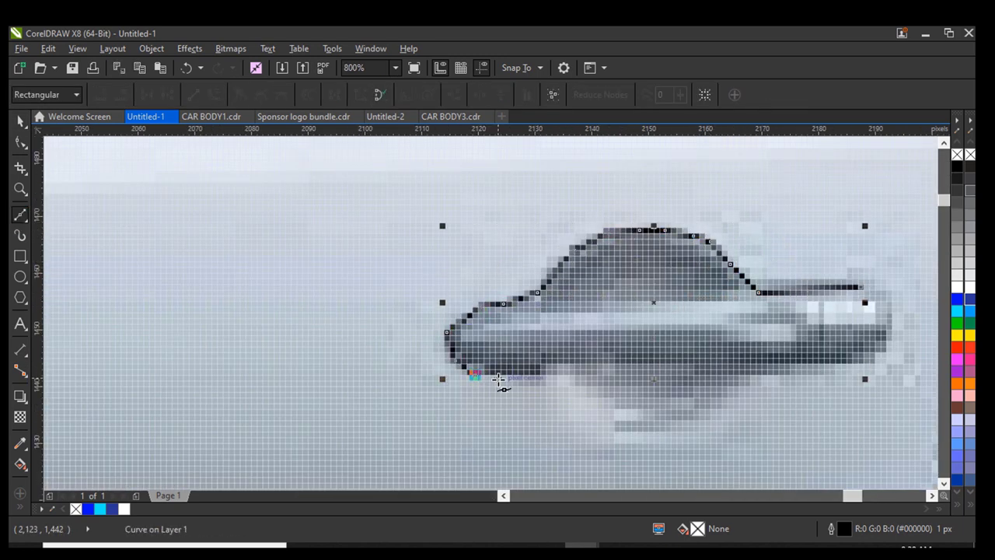
- Complete the rear door handle outline along the lower side of the recess and close it at the rear end
{"action": "left_click", "coordinate": [533, 378]}
{"action": "scroll", "coordinate": [567, 362], "scroll_direction": "down", "scroll_amount": 1}
{"action": "left_click", "coordinate": [606, 405]}
{"action": "left_click", "coordinate": [665, 372]}
{"action": "left_click", "coordinate": [731, 338]}
{"action": "scroll", "coordinate": [727, 325], "scroll_direction": "up", "scroll_amount": 1}
{"action": "left_click", "coordinate": [701, 326]}
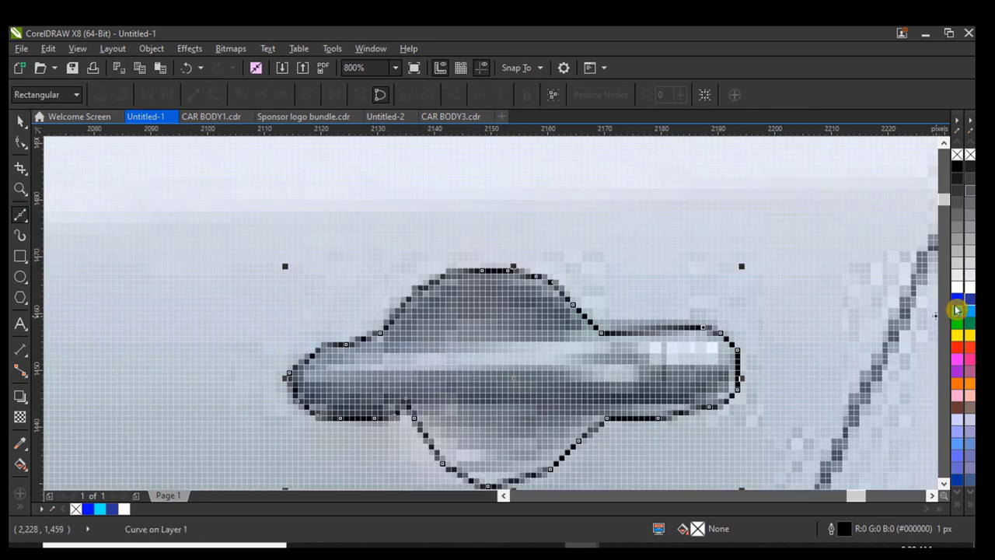
{"action": "scroll", "coordinate": [859, 215], "scroll_direction": "down", "scroll_amount": 2}
- Duplicate the rear door handle outline and place the copy over the front door handle
{"action": "left_click", "coordinate": [20, 122]}
{"action": "key", "text": "ctrl+d"}
{"action": "left_click_drag", "start_coordinate": [786, 243], "coordinate": [332, 278]}
{"action": "scroll", "coordinate": [326, 300], "scroll_direction": "down", "scroll_amount": 1}
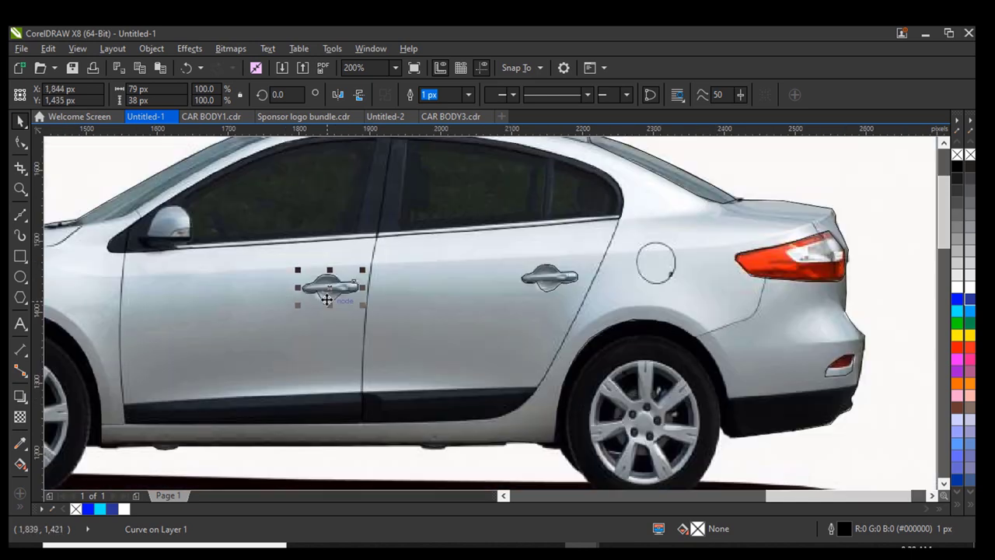
- Start the windscreen outline across its roof end and trace down the first part of its outer edge
{"action": "scroll", "coordinate": [388, 326], "scroll_direction": "down", "scroll_amount": 1}
{"action": "scroll", "coordinate": [220, 295], "scroll_direction": "up", "scroll_amount": 1}
{"action": "left_click", "coordinate": [21, 214]}
{"action": "scroll", "coordinate": [474, 193], "scroll_direction": "up", "scroll_amount": 1}
{"action": "left_click", "coordinate": [447, 176]}
{"action": "left_click", "coordinate": [421, 155]}
{"action": "scroll", "coordinate": [364, 180], "scroll_direction": "up", "scroll_amount": 1}
{"action": "left_click", "coordinate": [288, 220]}
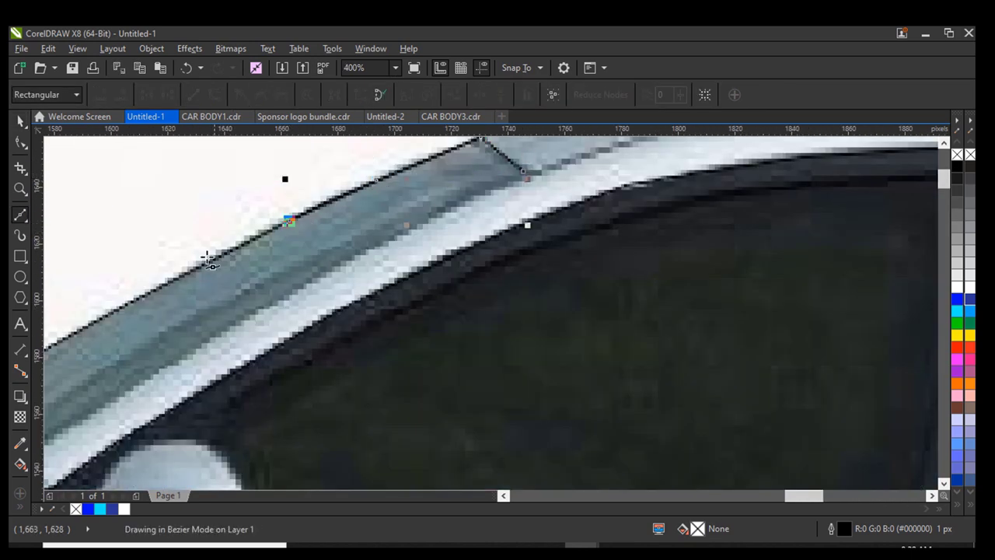
{"action": "left_click", "coordinate": [185, 276]}
- Continue the windscreen's outer edge down to its base at the bonnet
{"action": "scroll", "coordinate": [185, 277], "scroll_direction": "left", "scroll_amount": 2}
{"action": "left_click", "coordinate": [199, 336]}
{"action": "left_click", "coordinate": [164, 396]}
{"action": "left_click", "coordinate": [94, 436]}
{"action": "scroll", "coordinate": [100, 438], "scroll_direction": "left", "scroll_amount": 4}
{"action": "left_click", "coordinate": [265, 370]}
- Trace the windscreen's lower edge from the bonnet back up to the roof and close the outline
{"action": "scroll", "coordinate": [265, 370], "scroll_direction": "down", "scroll_amount": 1}
{"action": "scroll", "coordinate": [261, 399], "scroll_direction": "up", "scroll_amount": 1}
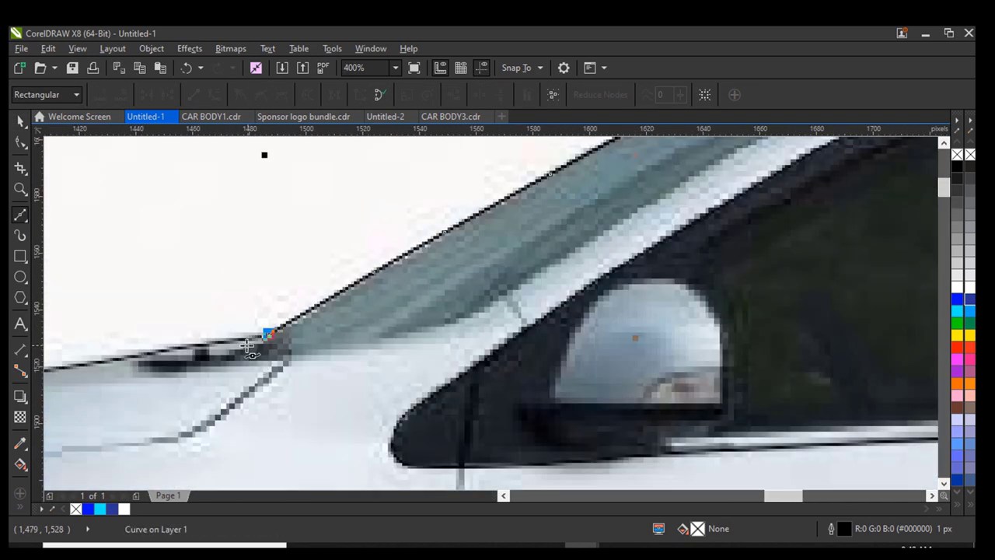
{"action": "scroll", "coordinate": [488, 310], "scroll_direction": "down", "scroll_amount": 1}
{"action": "scroll", "coordinate": [745, 175], "scroll_direction": "up", "scroll_amount": 1}
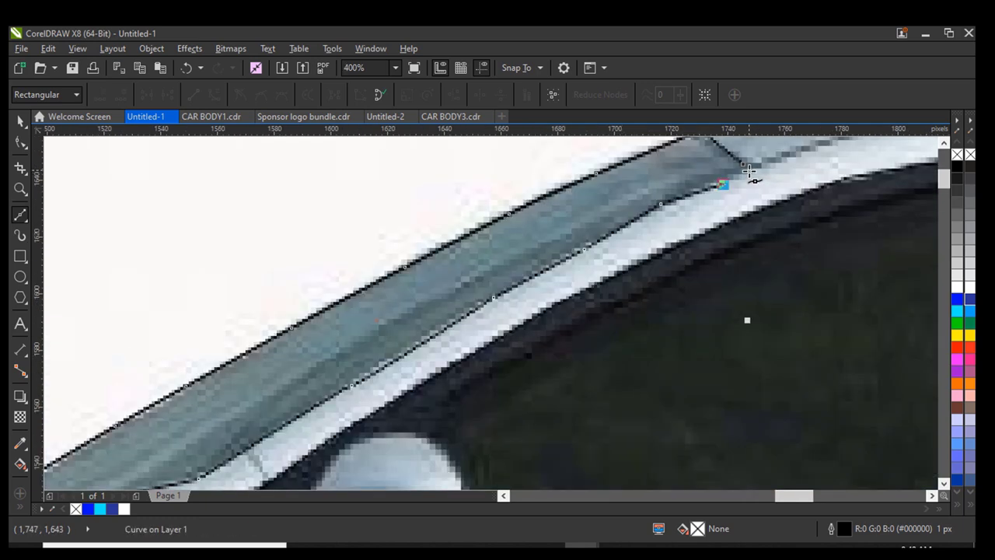
{"action": "scroll", "coordinate": [49, 205], "scroll_direction": "down", "scroll_amount": 3}
- Trace the front fog light recess along its lower edge, up the slanted side and back along its upper edge
{"action": "scroll", "coordinate": [191, 384], "scroll_direction": "up", "scroll_amount": 2}
{"action": "scroll", "coordinate": [191, 381], "scroll_direction": "up", "scroll_amount": 1}
{"action": "left_click", "coordinate": [179, 357]}
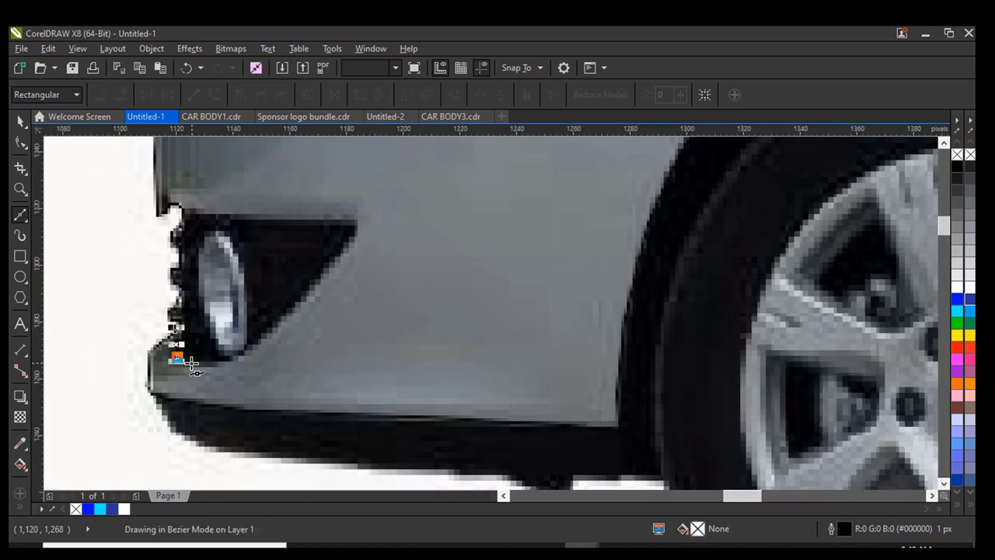
{"action": "left_click", "coordinate": [231, 361]}
{"action": "left_click", "coordinate": [254, 344]}
{"action": "left_click", "coordinate": [358, 230]}
{"action": "left_click", "coordinate": [186, 210]}
- Try to close the fog light recess outline along its jagged front edge and apply a blue fill
{"action": "scroll", "coordinate": [186, 236], "scroll_direction": "up", "scroll_amount": 1}
{"action": "left_click", "coordinate": [165, 238]}
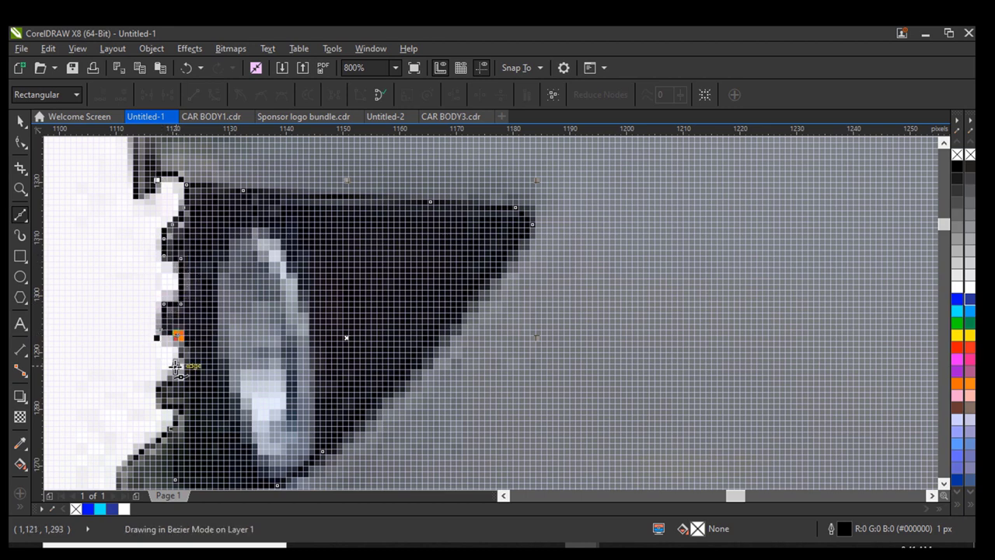
{"action": "scroll", "coordinate": [173, 420], "scroll_direction": "up", "scroll_amount": 1}
{"action": "left_click", "coordinate": [201, 388]}
{"action": "scroll", "coordinate": [210, 393], "scroll_direction": "down", "scroll_amount": 2}
{"action": "left_click", "coordinate": [957, 299]}
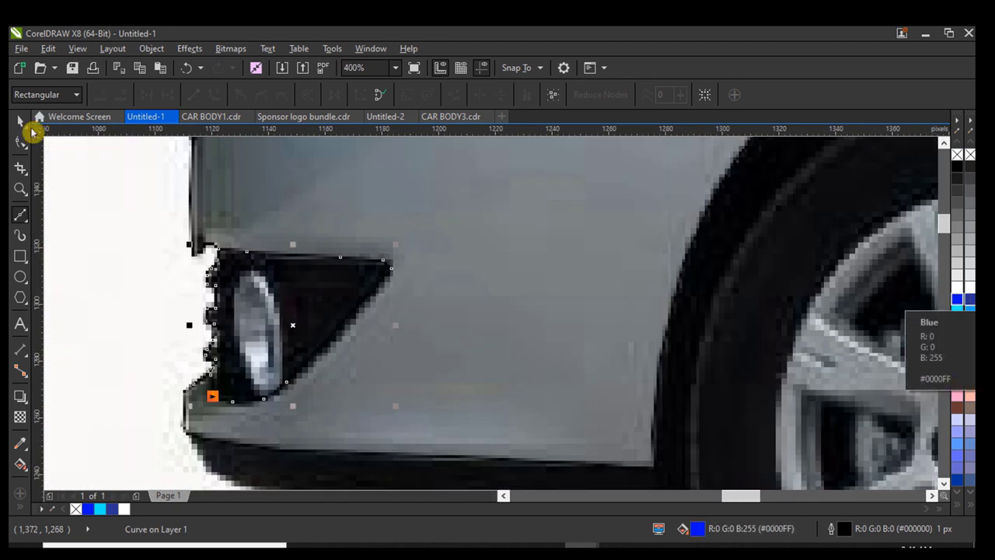
- Switch the document display to wireframe view
{"action": "left_click", "coordinate": [21, 121]}
{"action": "left_click", "coordinate": [78, 48]}
{"action": "left_click", "coordinate": [122, 89]}
- Undo the blue fill and the last segments of the fog light recess outline
{"action": "scroll", "coordinate": [218, 387], "scroll_direction": "up", "scroll_amount": 2}
{"action": "key", "text": "ctrl+z"}
{"action": "key", "text": "ctrl+z"}
{"action": "key", "text": "ctrl+z"}
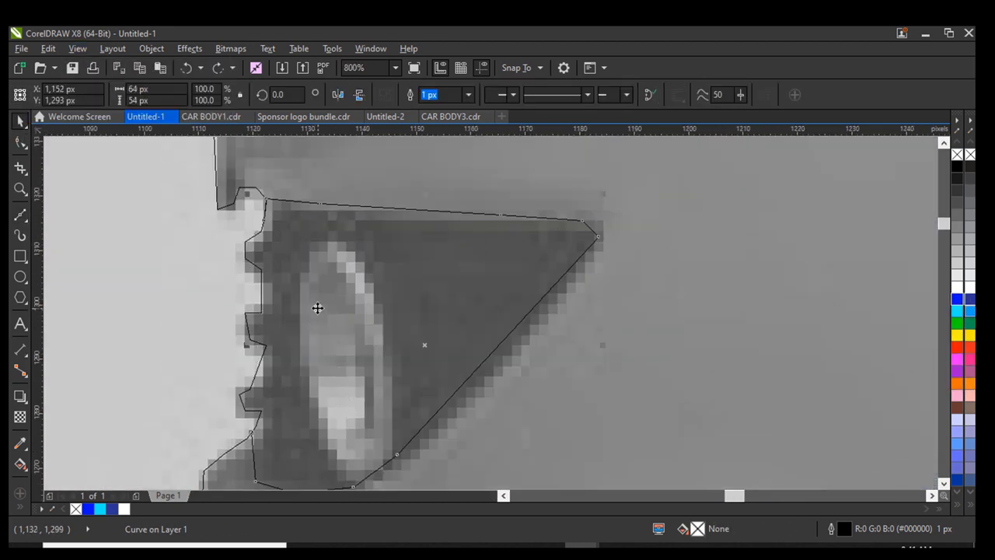
- Retrace the upper part of the fog light recess's jagged front edge along the car body outline
{"action": "scroll", "coordinate": [276, 194], "scroll_direction": "up", "scroll_amount": 1}
{"action": "key", "text": "F5"}
{"action": "scroll", "coordinate": [212, 286], "scroll_direction": "up", "scroll_amount": 1}
{"action": "left_click", "coordinate": [212, 289]}
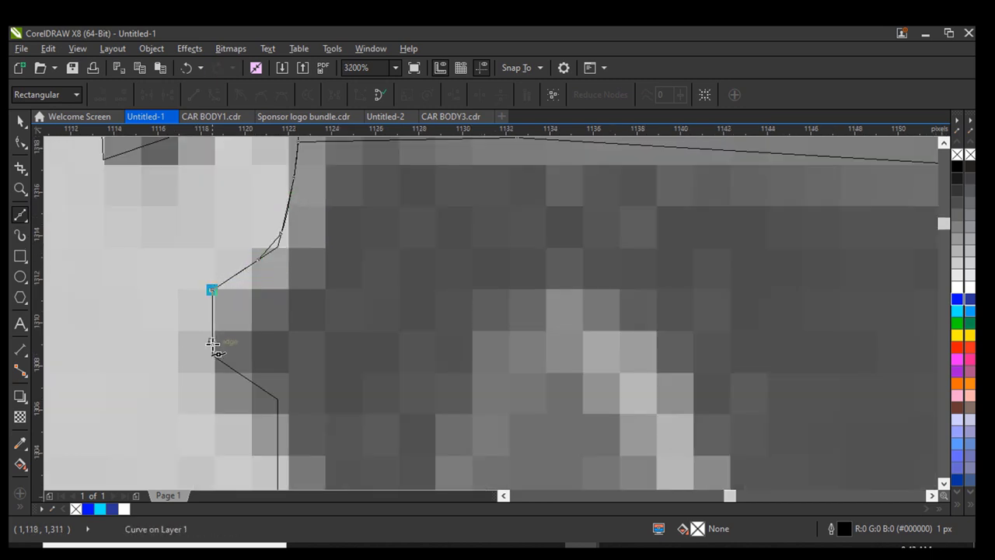
{"action": "left_click", "coordinate": [213, 352]}
{"action": "left_click", "coordinate": [277, 400]}
- Trace the rest of the recess's jagged front edge, close the outline at its lower corner and test it with a blue fill
{"action": "scroll", "coordinate": [286, 377], "scroll_direction": "down", "scroll_amount": 2}
{"action": "scroll", "coordinate": [287, 412], "scroll_direction": "up", "scroll_amount": 2}
{"action": "left_click", "coordinate": [283, 402]}
{"action": "left_click", "coordinate": [219, 405]}
{"action": "scroll", "coordinate": [241, 383], "scroll_direction": "down", "scroll_amount": 3}
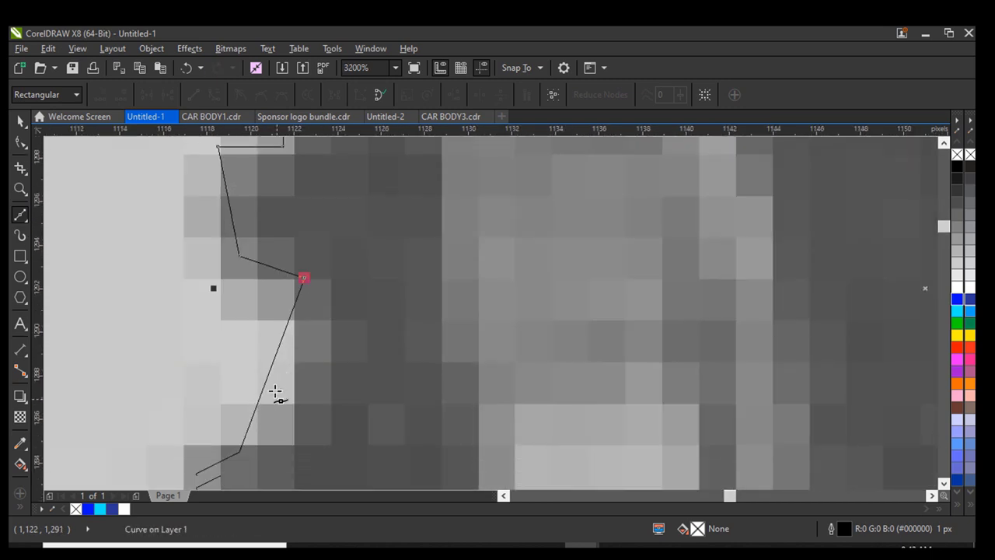
{"action": "left_click", "coordinate": [279, 454]}
{"action": "scroll", "coordinate": [243, 393], "scroll_direction": "down", "scroll_amount": 2}
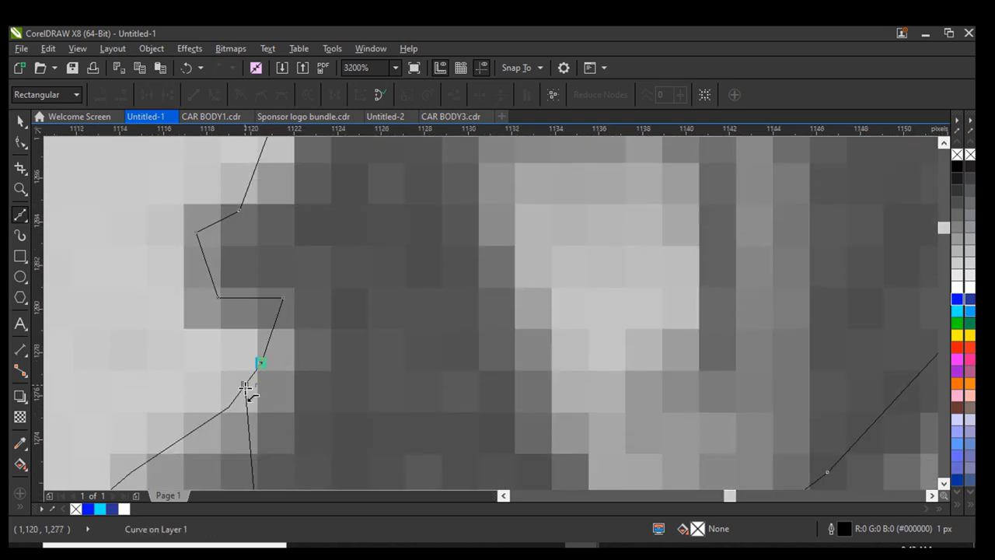
{"action": "left_click", "coordinate": [246, 389]}
{"action": "scroll", "coordinate": [245, 389], "scroll_direction": "down", "scroll_amount": 2}
{"action": "left_click", "coordinate": [957, 298]}
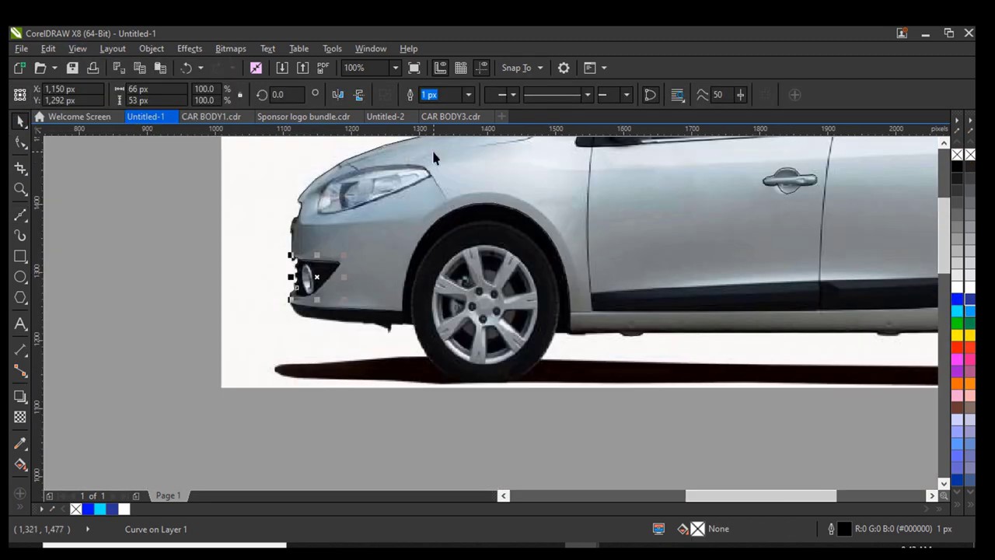
- Trace the headlight's upper edge from its rear tip round to the front side
{"action": "scroll", "coordinate": [434, 158], "scroll_direction": "up", "scroll_amount": 1}
{"action": "left_click", "coordinate": [20, 215]}
{"action": "left_click", "coordinate": [385, 233]}
{"action": "left_click", "coordinate": [372, 215]}
{"action": "left_click", "coordinate": [310, 213]}
{"action": "left_click", "coordinate": [270, 216]}
{"action": "left_click", "coordinate": [187, 241]}
{"action": "left_click", "coordinate": [172, 257]}
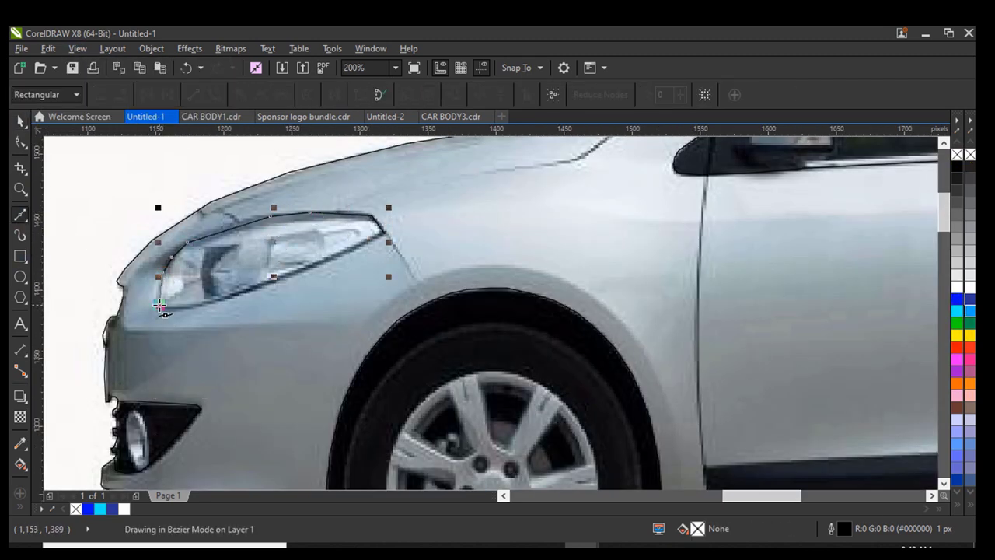
- Close the headlight outline along its lower edge, test it with a blue fill and show the whole car
{"action": "left_click", "coordinate": [160, 306]}
{"action": "left_click", "coordinate": [208, 305]}
{"action": "left_click", "coordinate": [312, 266]}
{"action": "left_click", "coordinate": [385, 234]}
{"action": "left_click", "coordinate": [957, 299]}
{"action": "left_click", "coordinate": [20, 122]}
{"action": "key", "text": "F4"}
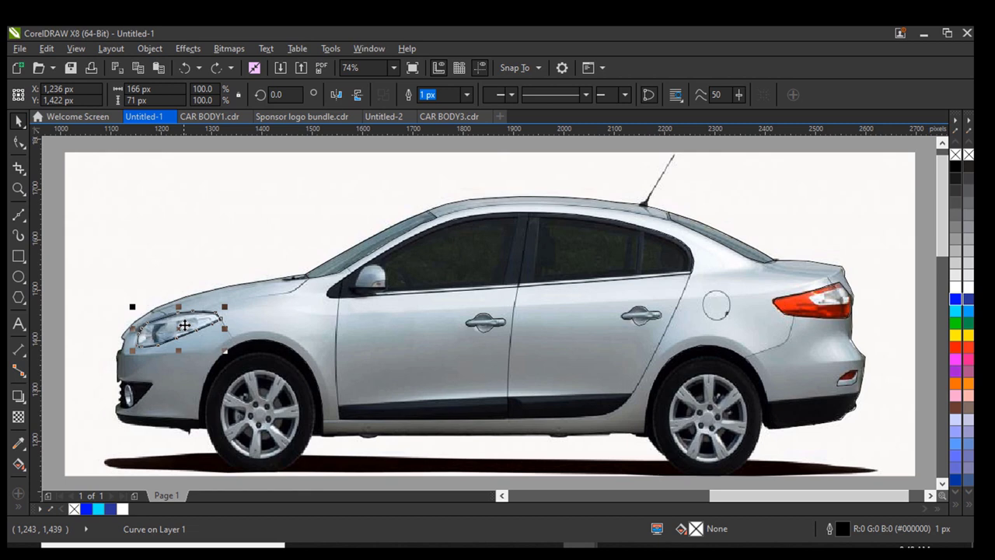
- Fill the traced car body with blue and cut the window, light and handle shapes out of it
{"action": "key", "text": "ctrl+a"}
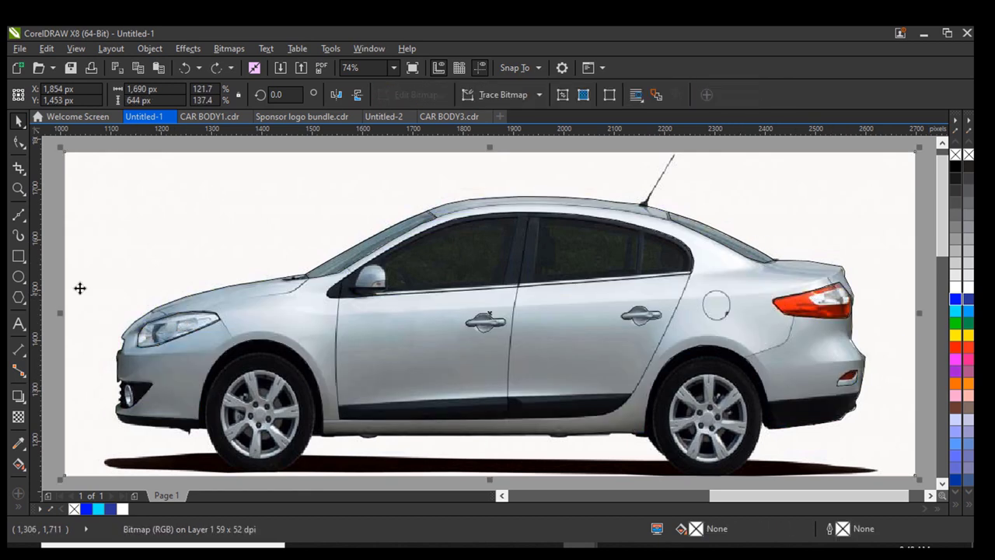
{"action": "key", "text": "Escape"}
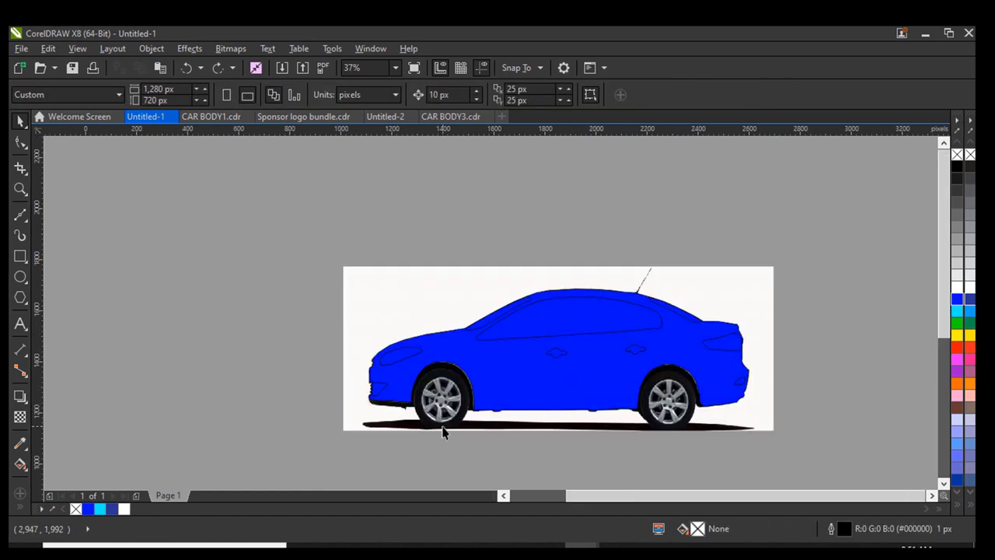
{"action": "scroll", "coordinate": [443, 432], "scroll_direction": "up", "scroll_amount": 1}
{"action": "key", "text": "ctrl+a"}
{"action": "scroll", "coordinate": [886, 235], "scroll_direction": "down", "scroll_amount": 1}
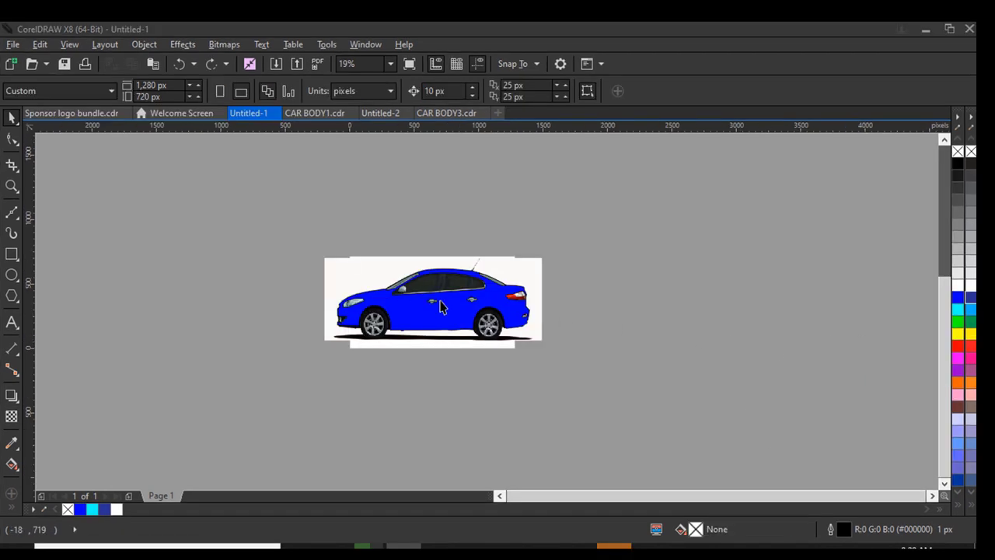
- Switch to CAR BODY1.cdr and examine its collection of tribal graphics, stripes and sponsor logos
{"action": "left_click", "coordinate": [83, 108]}
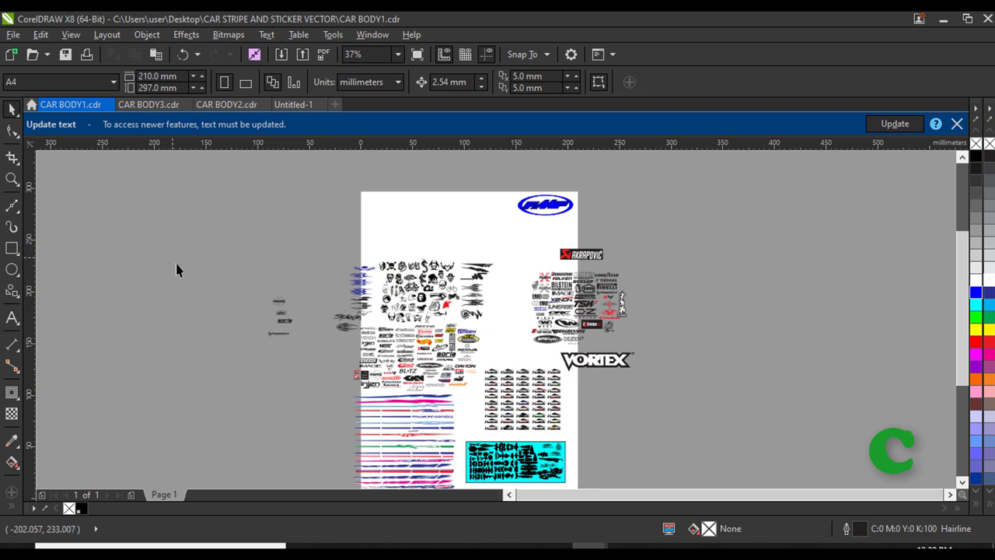
{"action": "scroll", "coordinate": [534, 447], "scroll_direction": "up", "scroll_amount": 1}
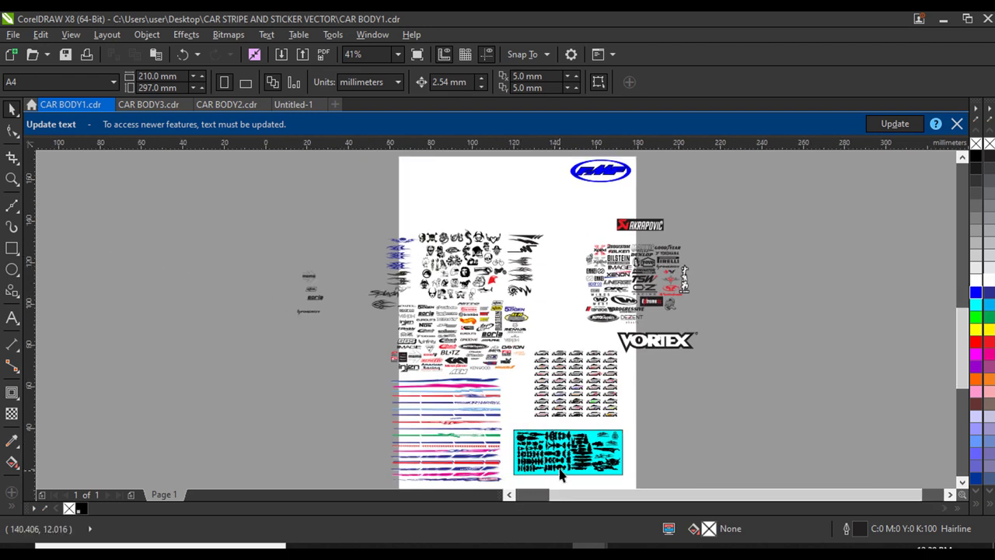
{"action": "scroll", "coordinate": [558, 469], "scroll_direction": "up", "scroll_amount": 3}
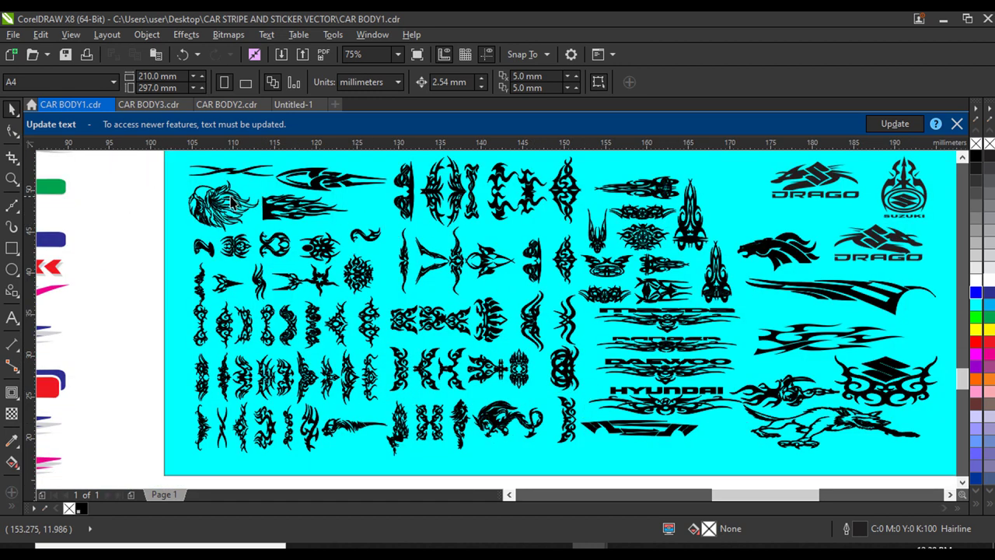
{"action": "scroll", "coordinate": [247, 329], "scroll_direction": "up", "scroll_amount": 4}
{"action": "scroll", "coordinate": [728, 303], "scroll_direction": "down", "scroll_amount": 4}
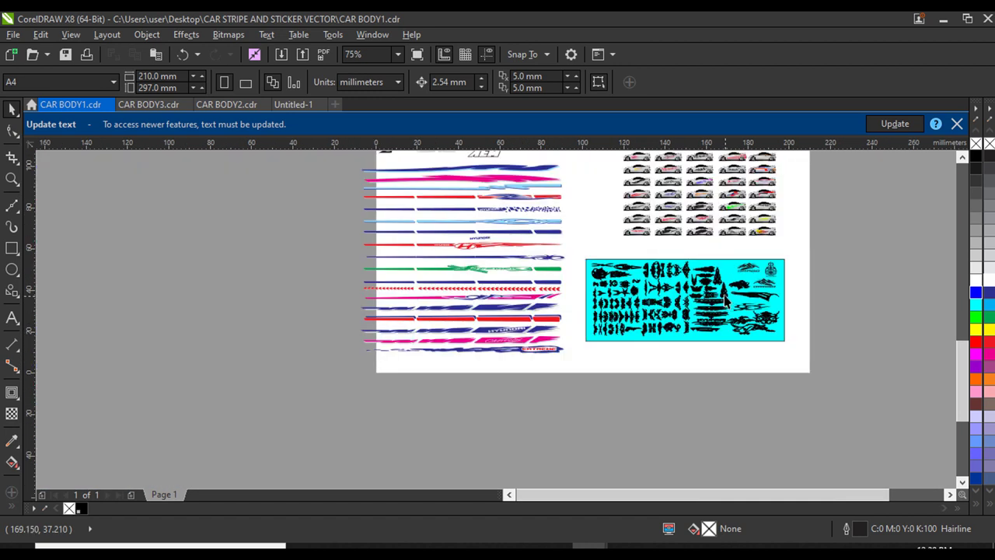
{"action": "scroll", "coordinate": [554, 173], "scroll_direction": "up", "scroll_amount": 3}
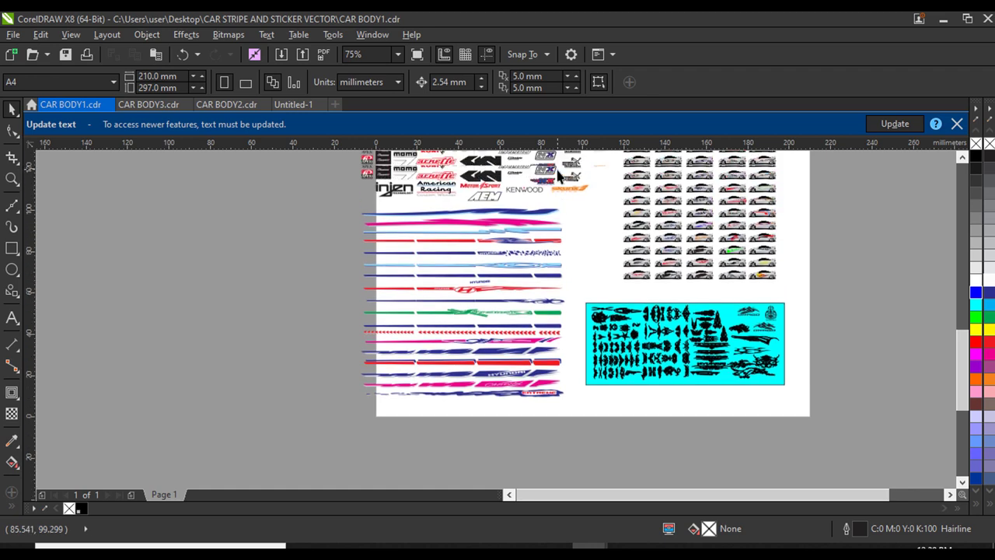
{"action": "scroll", "coordinate": [557, 173], "scroll_direction": "up", "scroll_amount": 4}
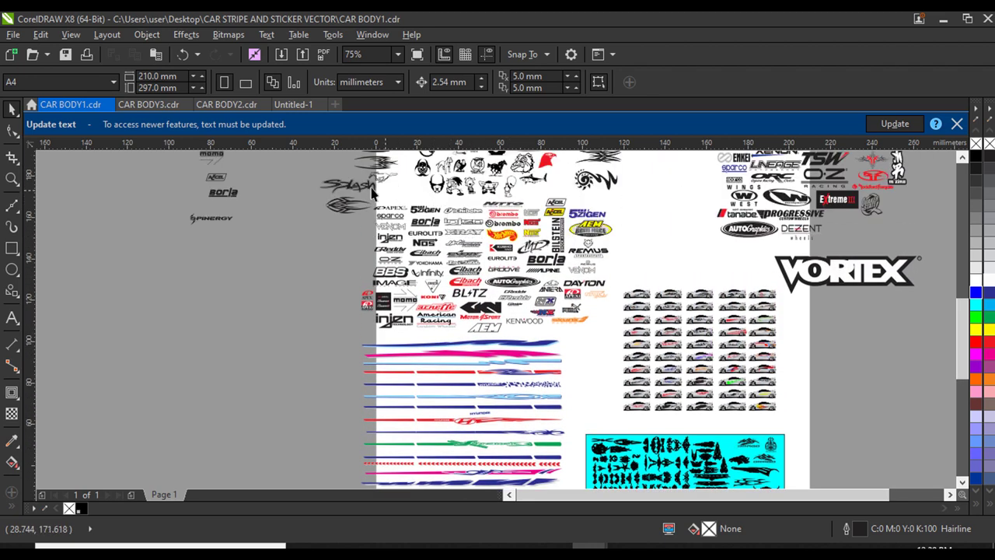
{"action": "scroll", "coordinate": [469, 265], "scroll_direction": "up", "scroll_amount": 2}
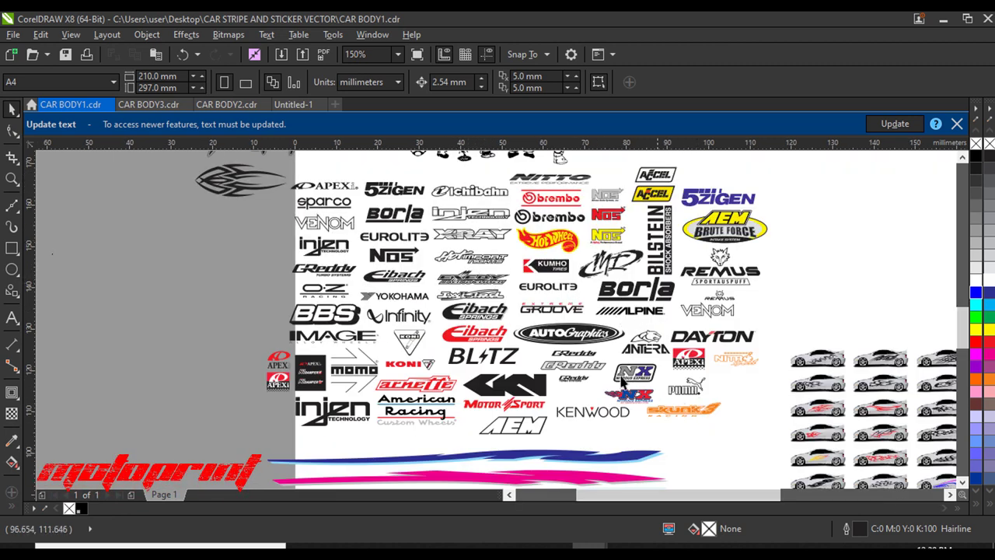
{"action": "scroll", "coordinate": [399, 199], "scroll_direction": "down", "scroll_amount": 2}
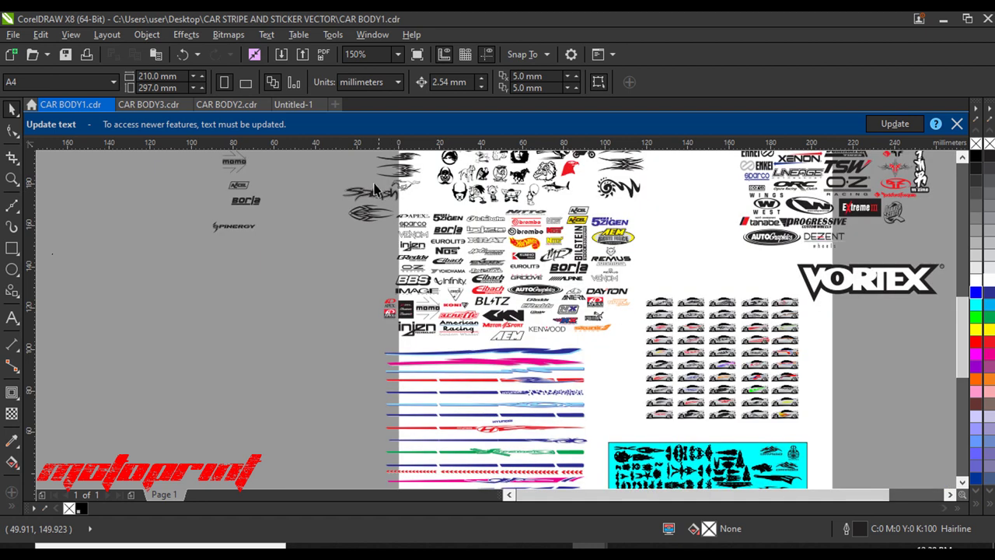
- Copy the Splash horse graphic from CAR BODY1.cdr into Untitled-1 and place it below the car, enlarged to about 3.5 inches wide
{"action": "left_click", "coordinate": [387, 199]}
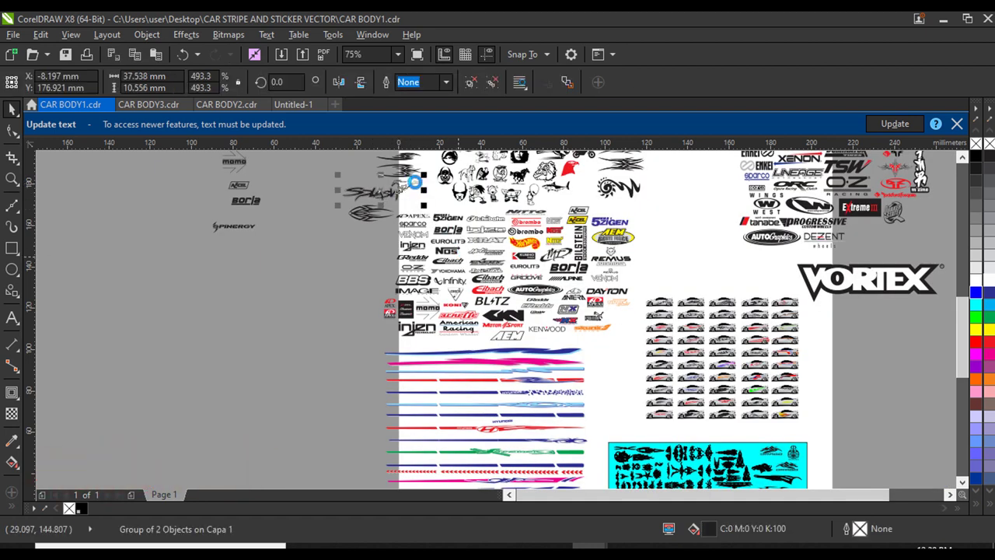
{"action": "left_click", "coordinate": [296, 106]}
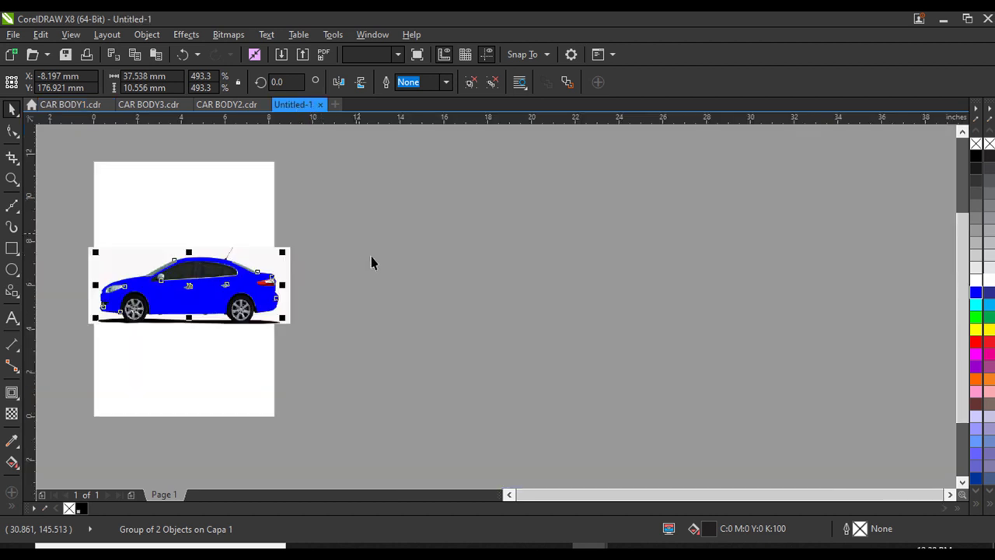
{"action": "key", "text": "ctrl+v"}
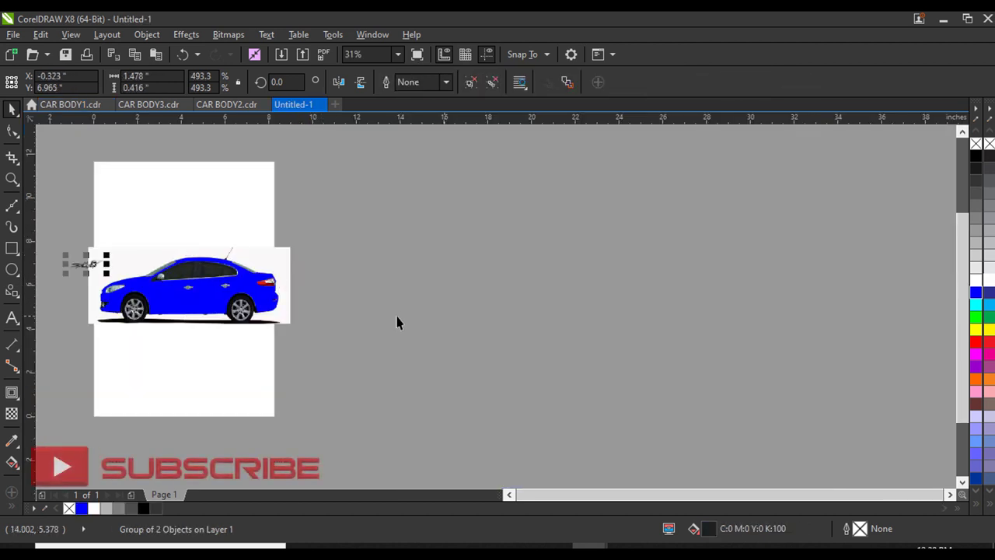
{"action": "left_click_drag", "start_coordinate": [107, 255], "coordinate": [188, 350]}
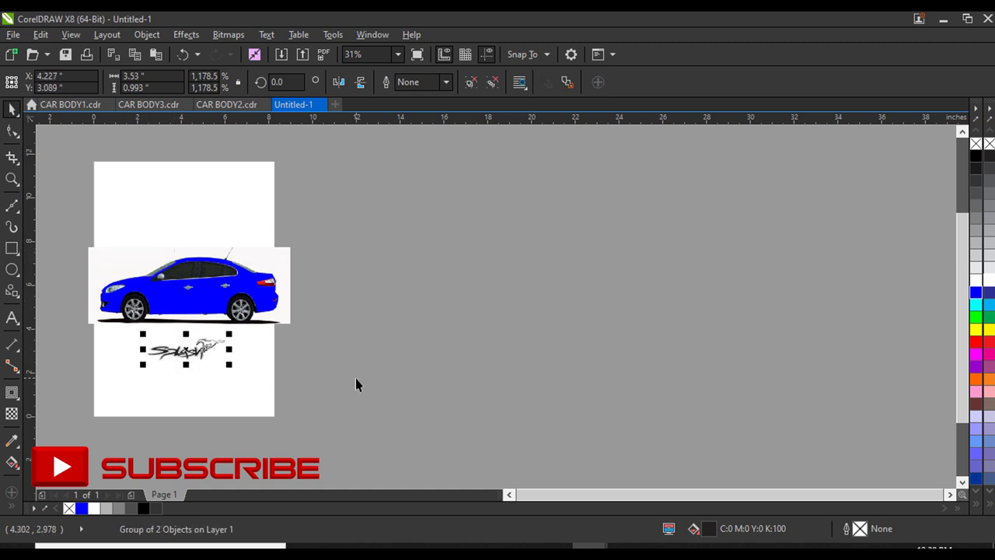
- Remove the blue fill from the traced car body so the silver sedan photo shows through
{"action": "left_click", "coordinate": [206, 303]}
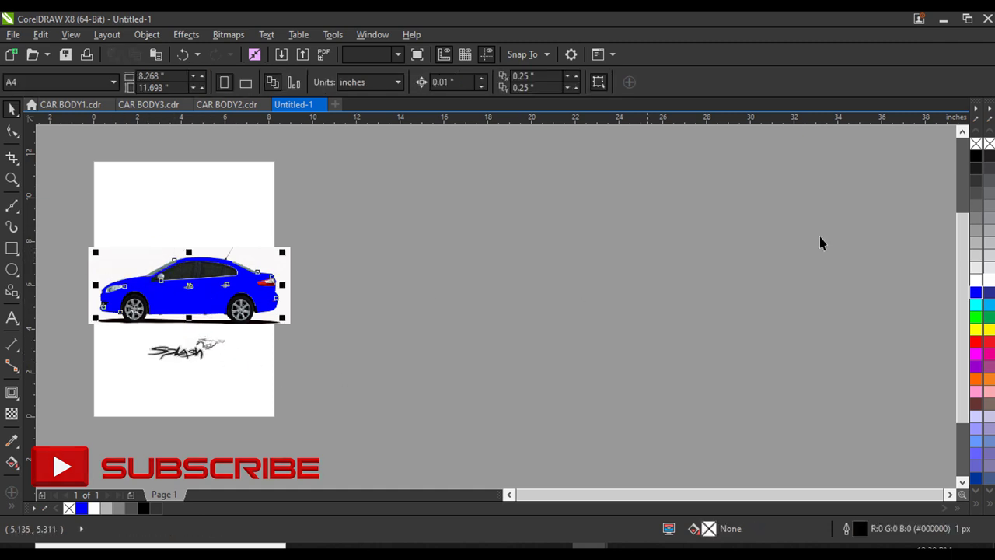
{"action": "left_click", "coordinate": [977, 145]}
{"action": "scroll", "coordinate": [153, 359], "scroll_direction": "up", "scroll_amount": 2}
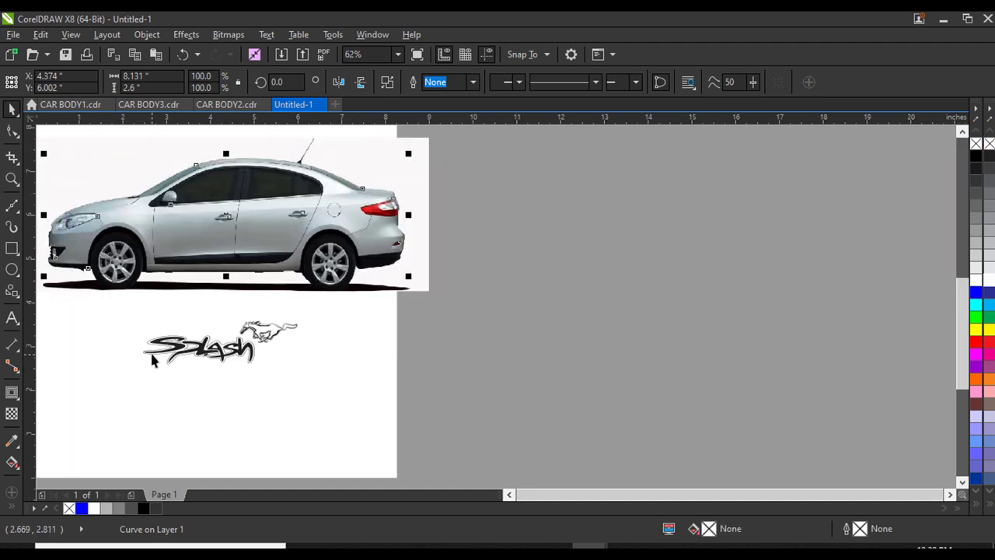
- Colour the Splash graphic red (C0 M100 Y100 K0) and enlarge it to about 4.36 by 1.23 inches
{"action": "left_click", "coordinate": [220, 356]}
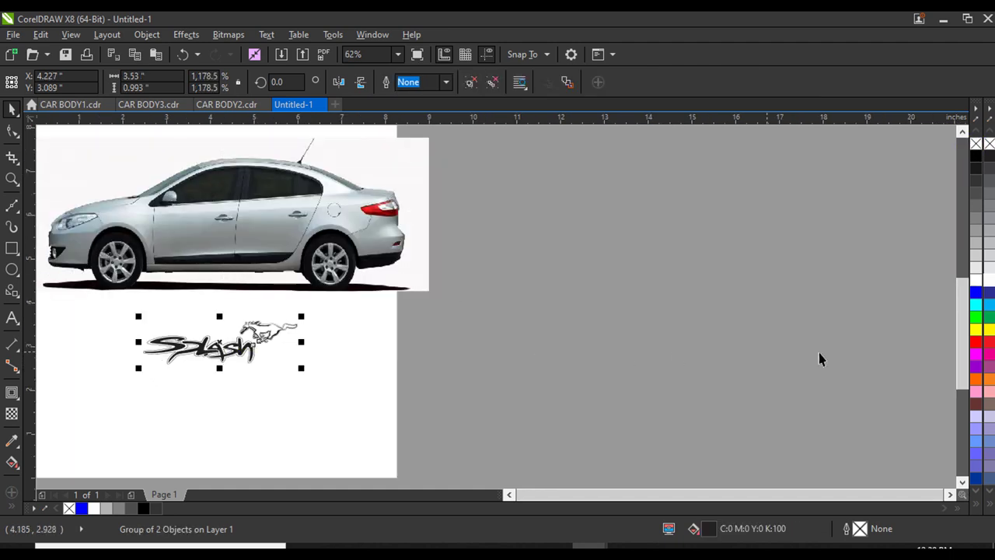
{"action": "left_click", "coordinate": [991, 345]}
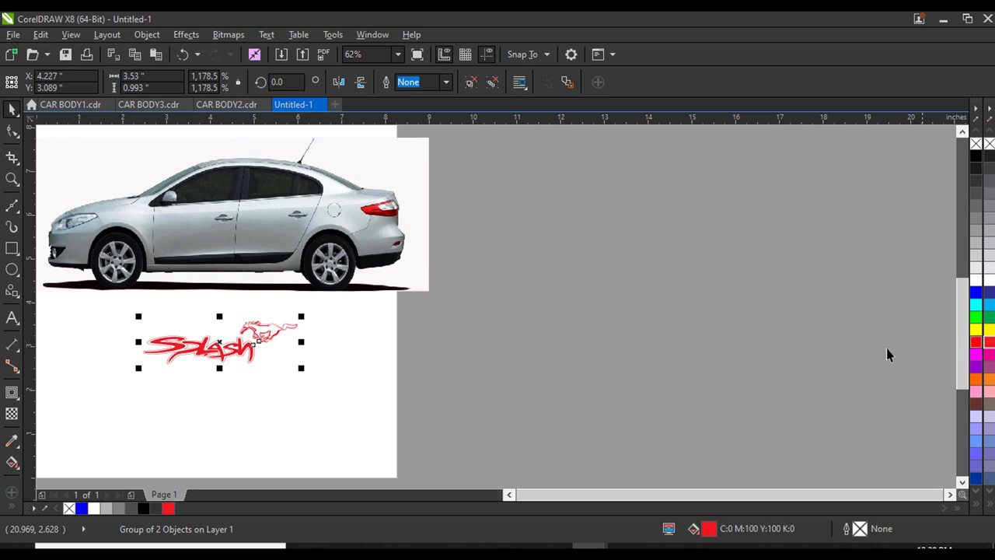
{"action": "left_click_drag", "start_coordinate": [302, 368], "coordinate": [336, 387]}
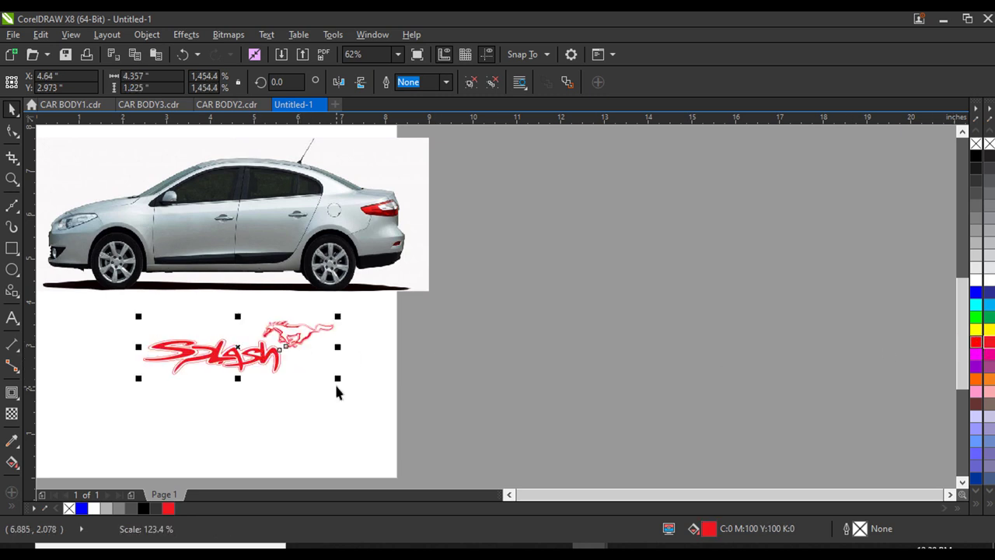
- Move the red Splash graphic onto the car's doors, with the horse reaching over the rear door handle
{"action": "left_click_drag", "start_coordinate": [238, 367], "coordinate": [241, 241]}
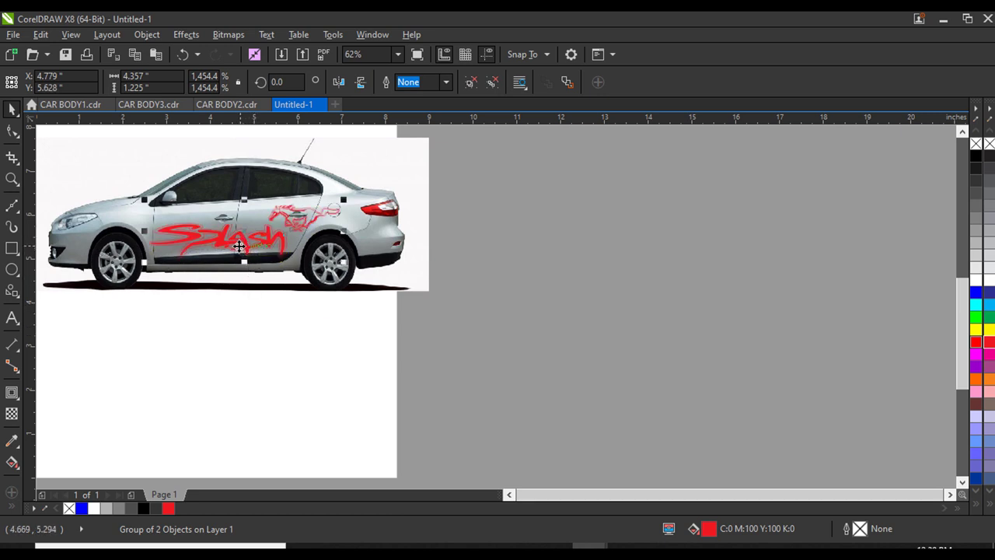
{"action": "left_click_drag", "start_coordinate": [234, 239], "coordinate": [236, 235]}
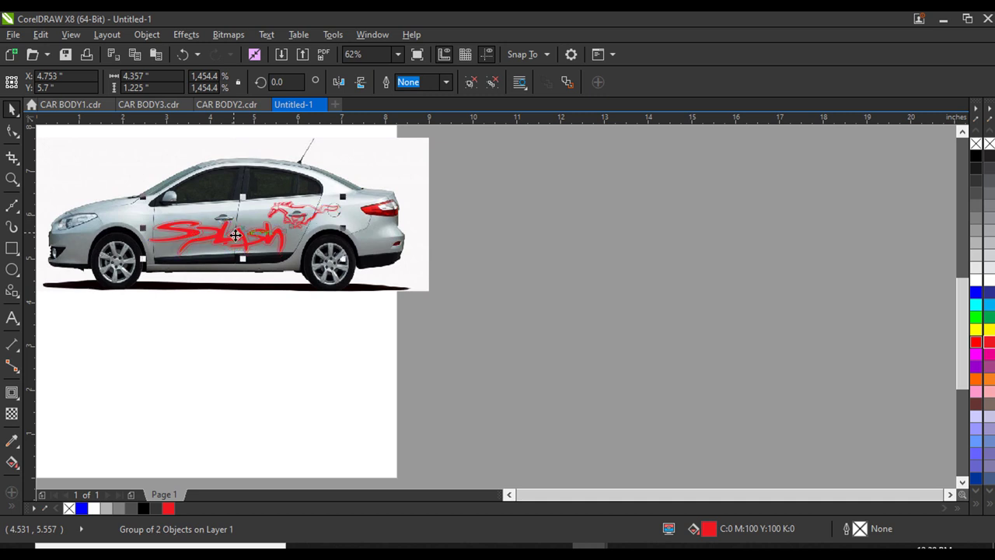
{"action": "left_click", "coordinate": [254, 322]}
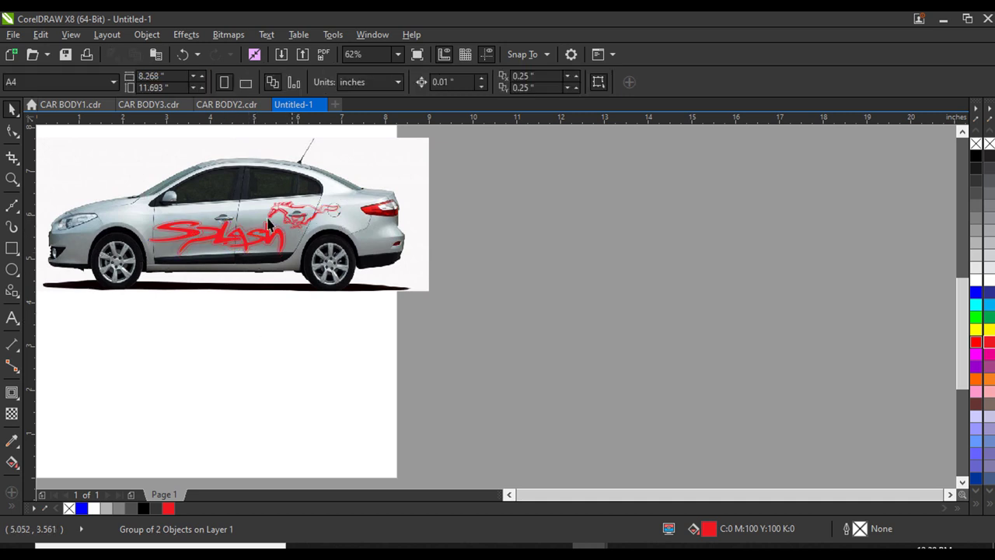
- PowerClip the Splash graphic inside the traced car body curve
{"action": "left_click", "coordinate": [233, 240]}
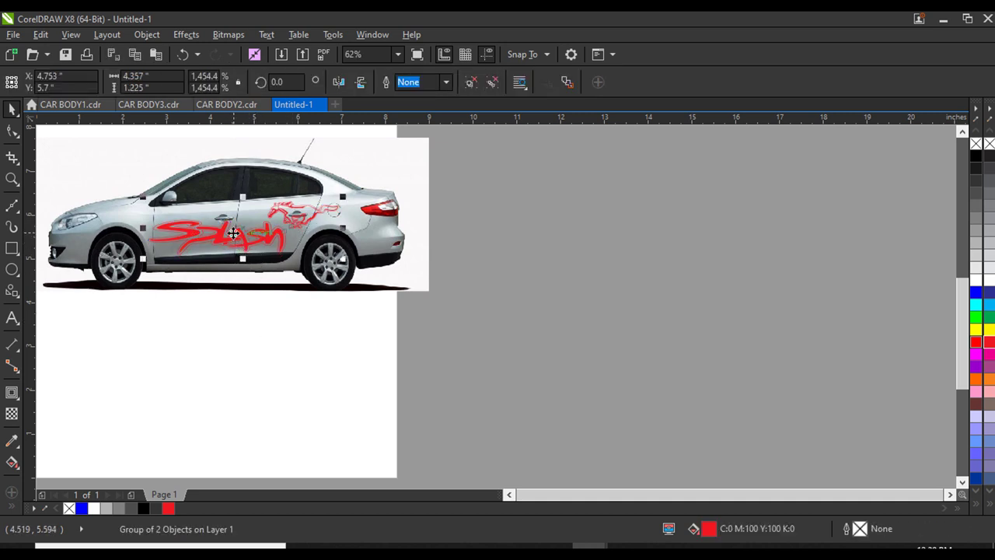
{"action": "right_click", "coordinate": [233, 233]}
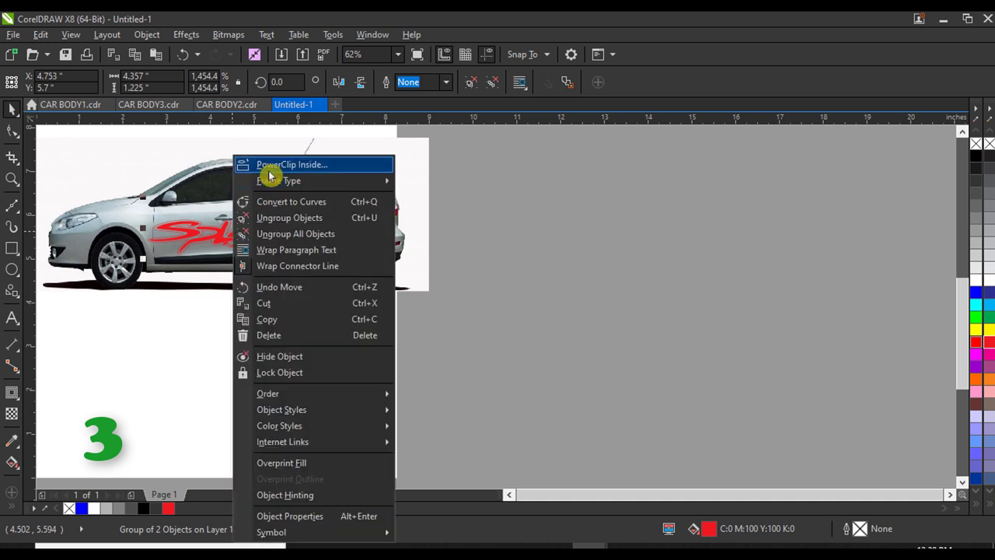
{"action": "left_click", "coordinate": [268, 165]}
{"action": "left_click", "coordinate": [344, 210]}
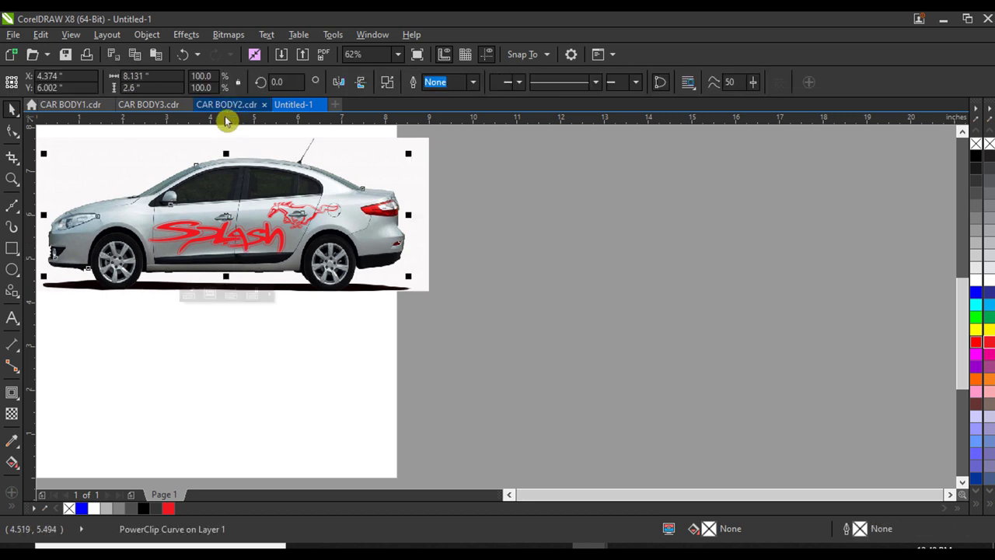
- Convert the PowerClip car body to a 300 dpi RGB (24-bit) bitmap with anti-aliasing and a transparent background
{"action": "key", "text": "Escape"}
{"action": "left_click", "coordinate": [221, 239]}
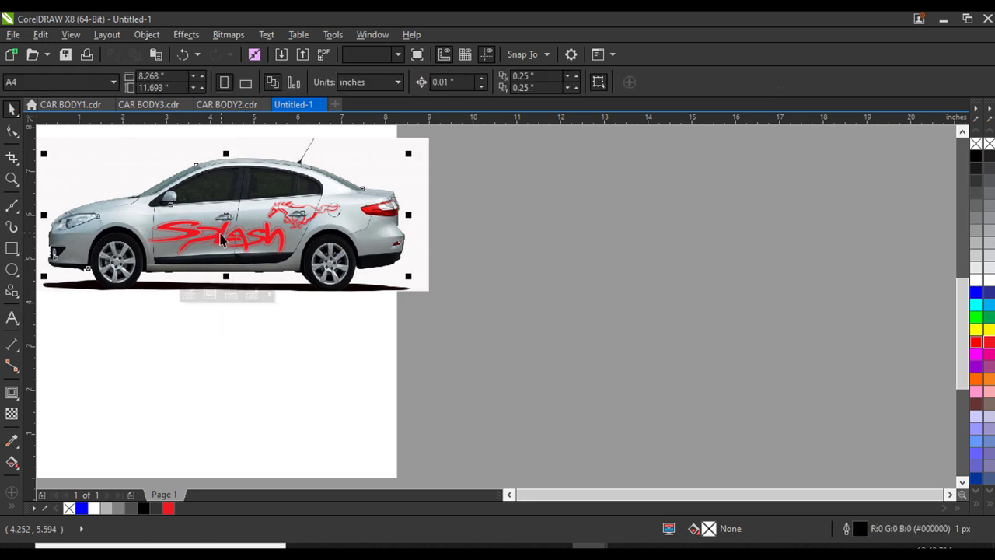
{"action": "left_click", "coordinate": [222, 40]}
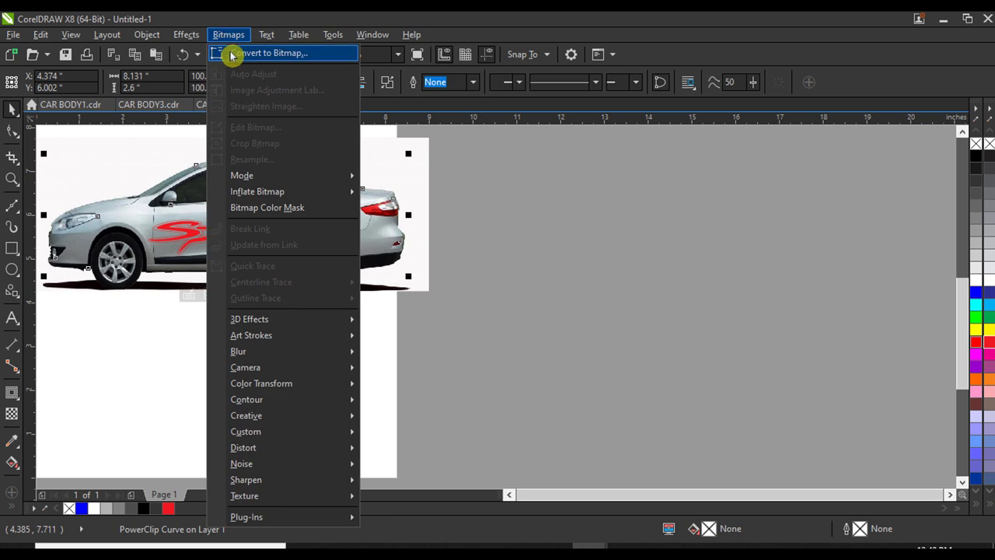
{"action": "left_click", "coordinate": [231, 54]}
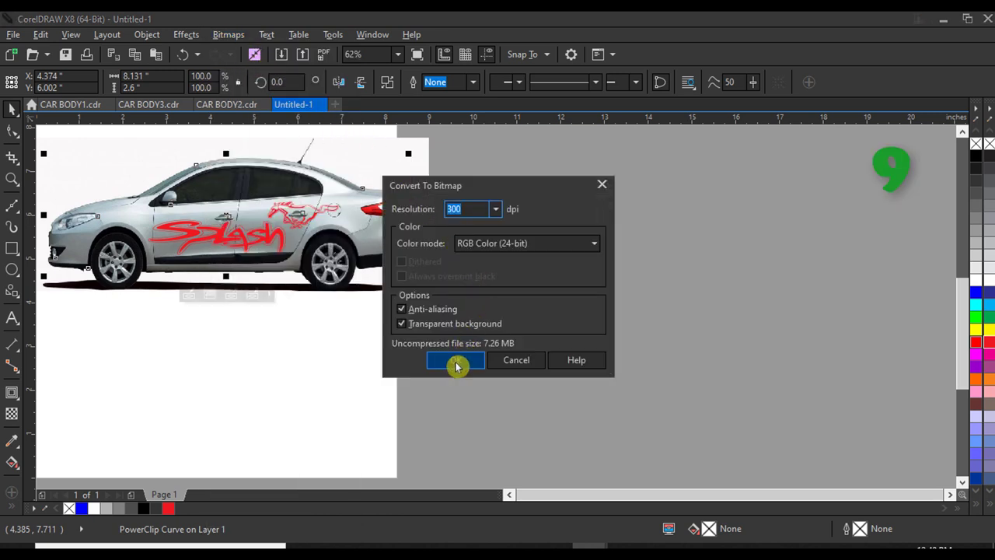
{"action": "left_click", "coordinate": [456, 360]}
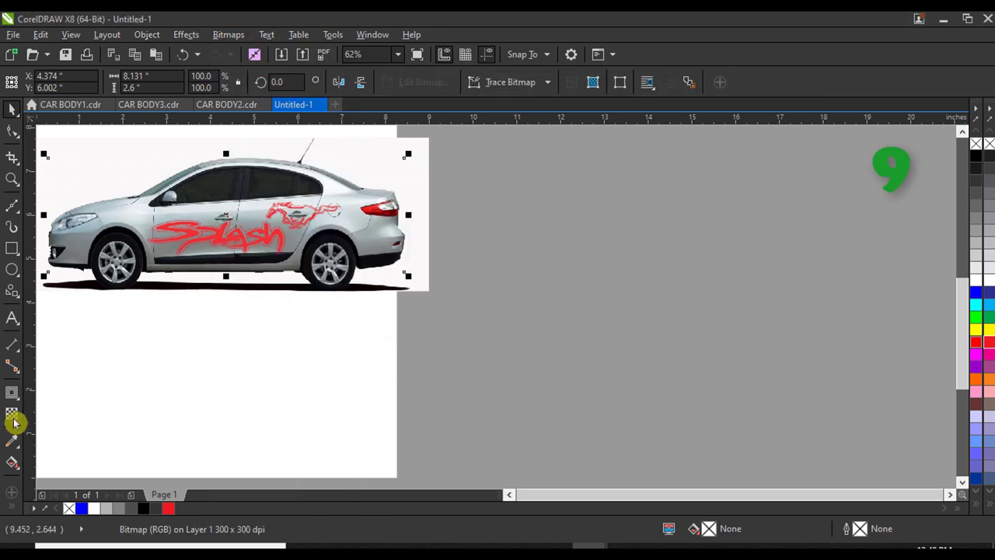
- Apply a uniform transparency to the Splash bitmap and set its merge mode to Subtract
{"action": "left_click", "coordinate": [16, 390]}
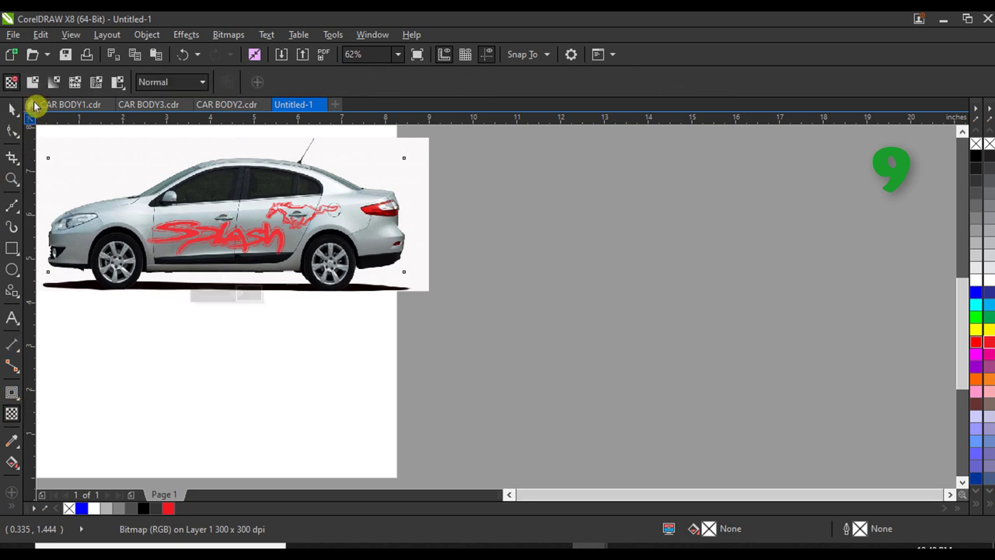
{"action": "left_click", "coordinate": [33, 81]}
{"action": "left_click", "coordinate": [184, 84]}
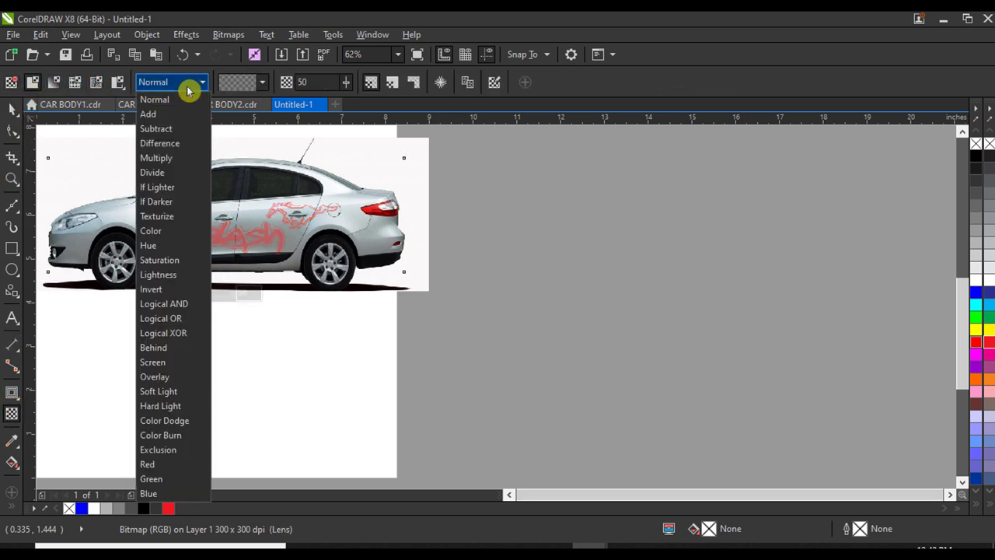
{"action": "left_click", "coordinate": [187, 129]}
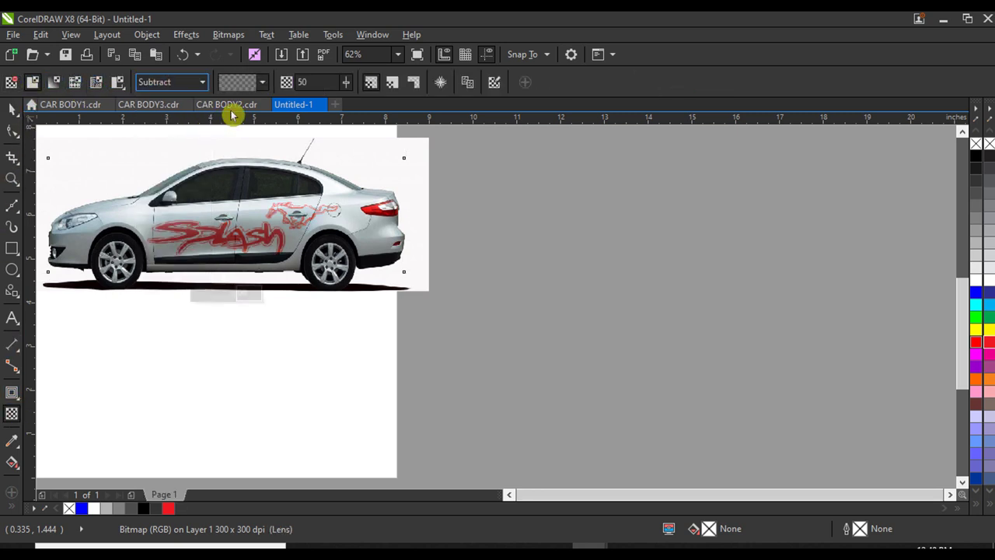
- Lower the Splash bitmap's transparency to 26, deselect it and show the whole car
{"action": "left_click", "coordinate": [263, 82]}
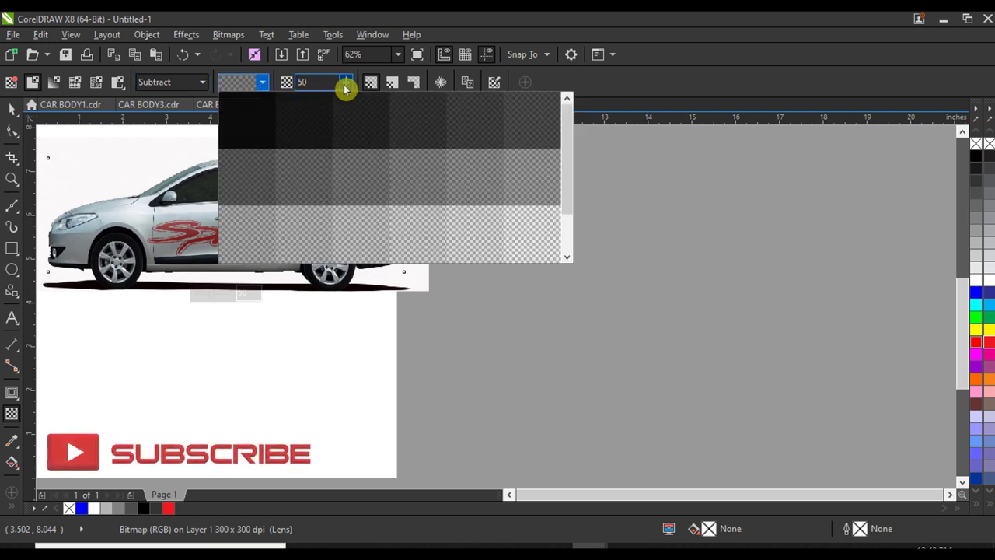
{"action": "left_click", "coordinate": [345, 89]}
{"action": "left_click", "coordinate": [346, 87]}
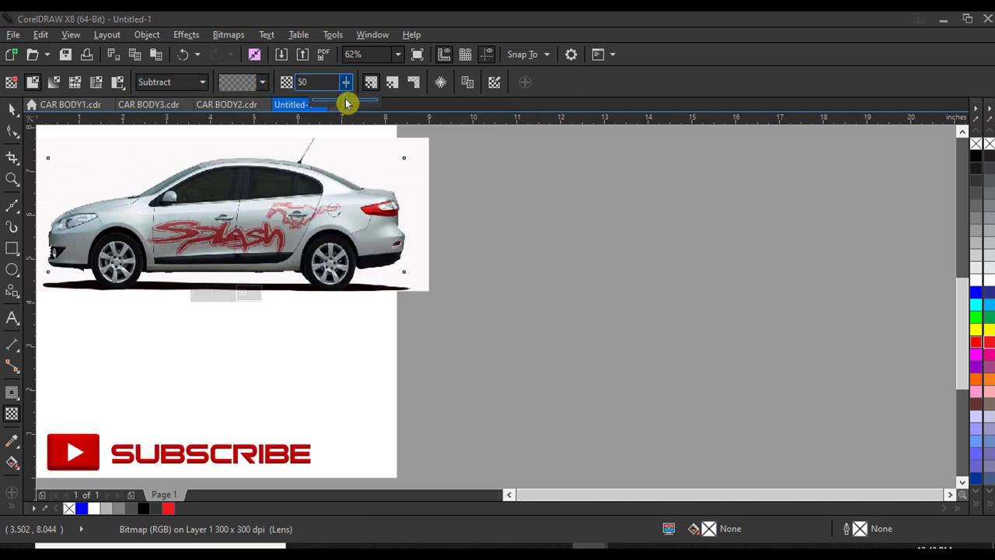
{"action": "left_click_drag", "start_coordinate": [345, 105], "coordinate": [337, 107]}
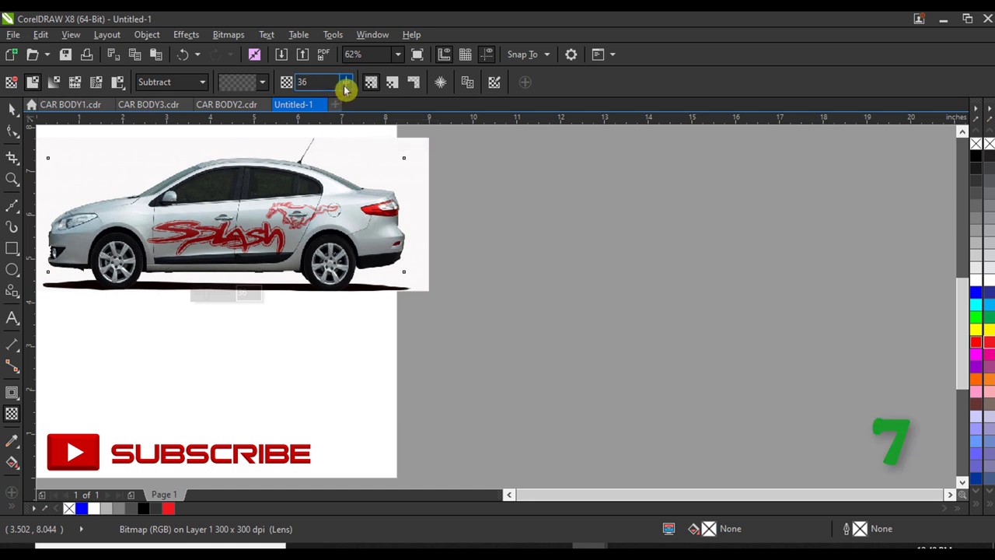
{"action": "left_click", "coordinate": [344, 88]}
{"action": "left_click", "coordinate": [344, 88]}
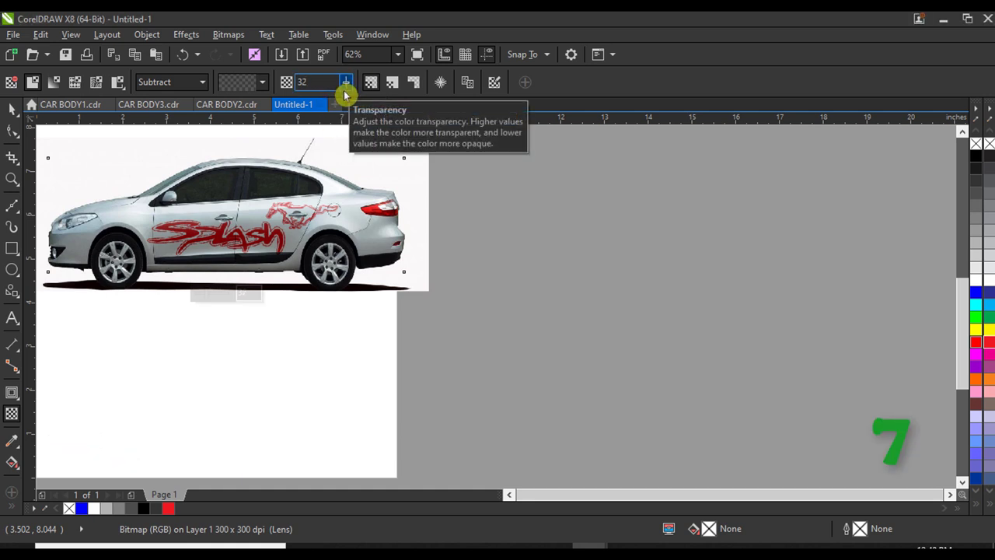
{"action": "left_click_drag", "start_coordinate": [347, 87], "coordinate": [343, 88]}
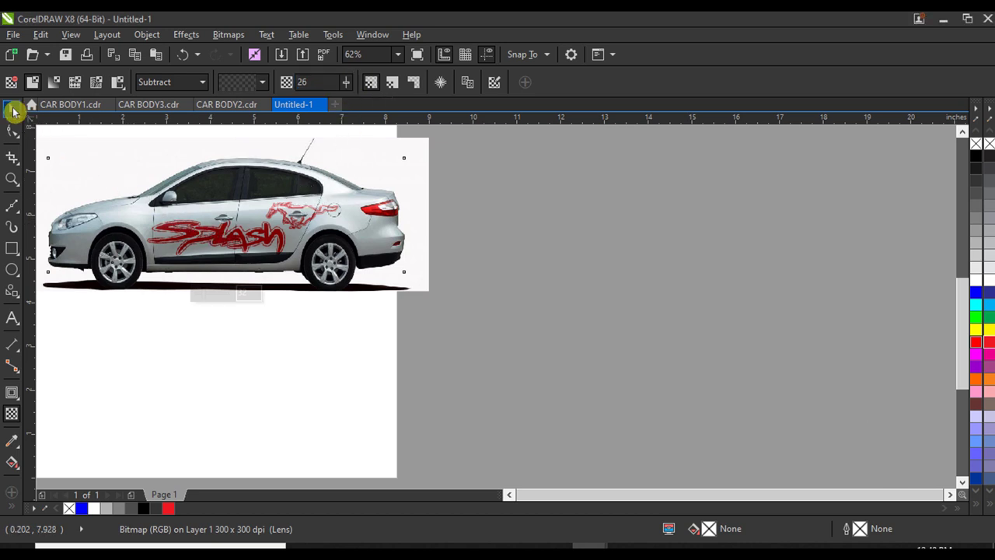
{"action": "left_click", "coordinate": [14, 109]}
{"action": "left_click", "coordinate": [663, 424]}
{"action": "scroll", "coordinate": [140, 207], "scroll_direction": "down", "scroll_amount": 1}
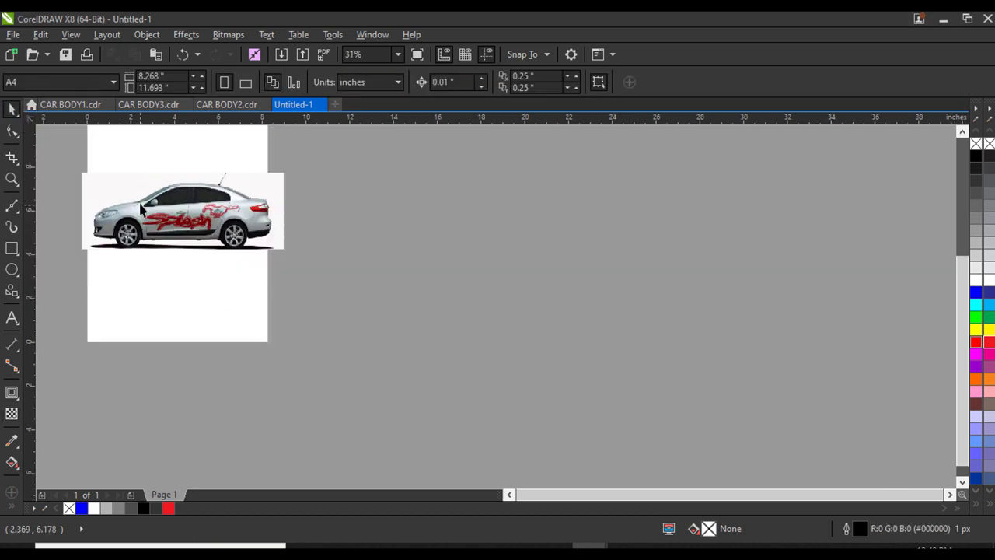